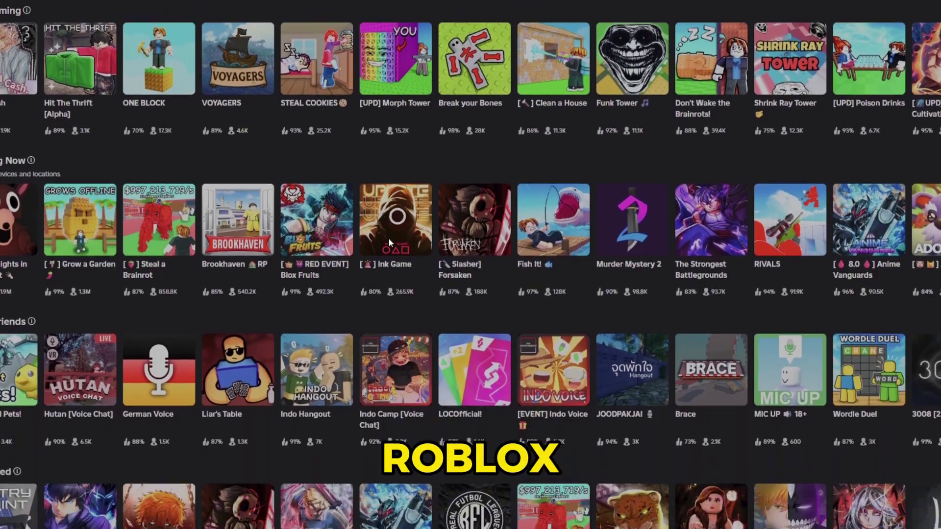
- Zoom the camera out and back in, then orbit around the spawn pad on the baseplate
scroll(389, 239, "down", 10)
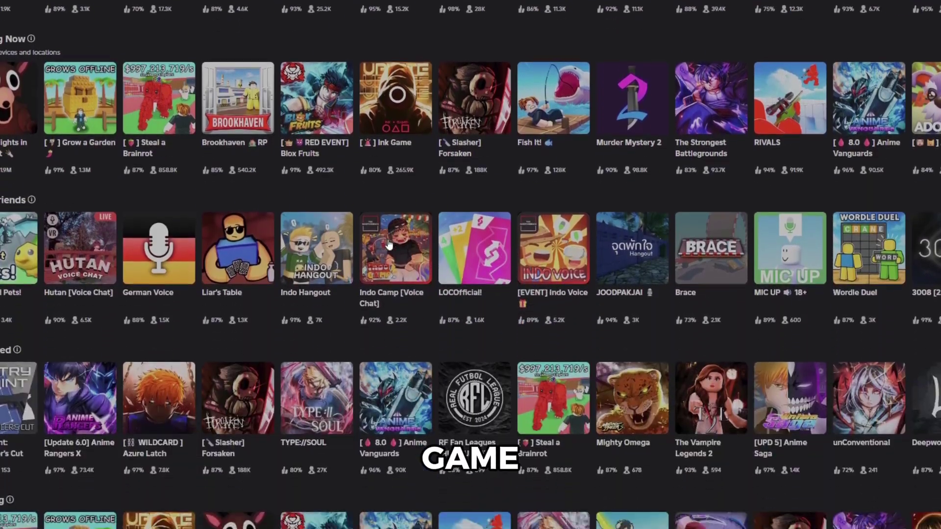
scroll(389, 247, "down", 9)
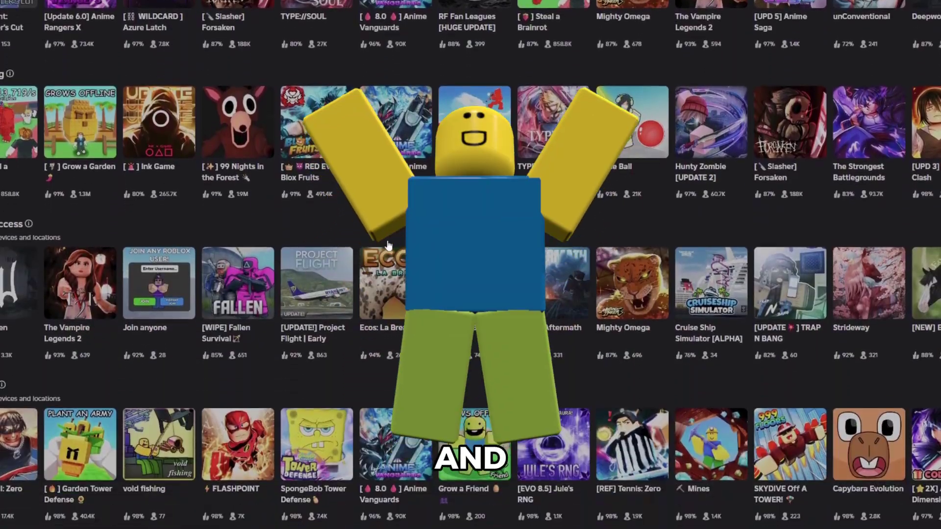
scroll(387, 246, "down", 12)
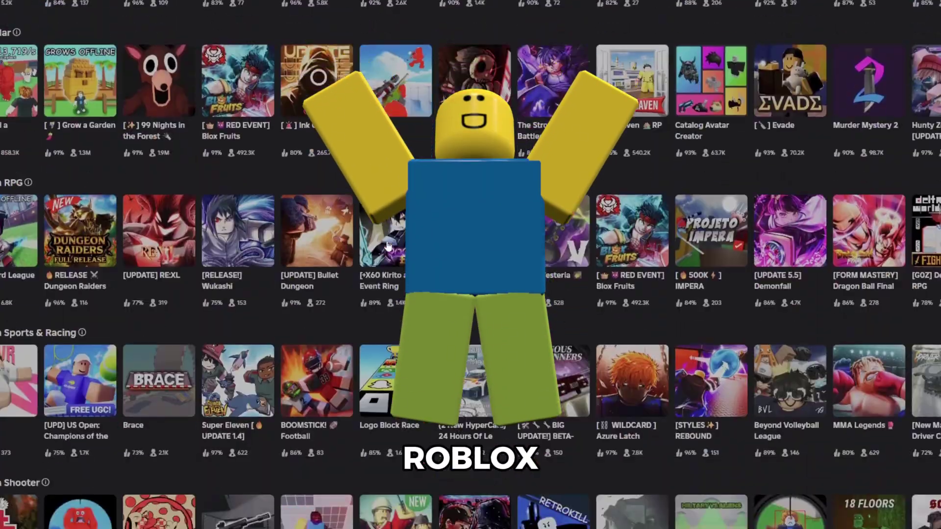
scroll(387, 246, "down", 14)
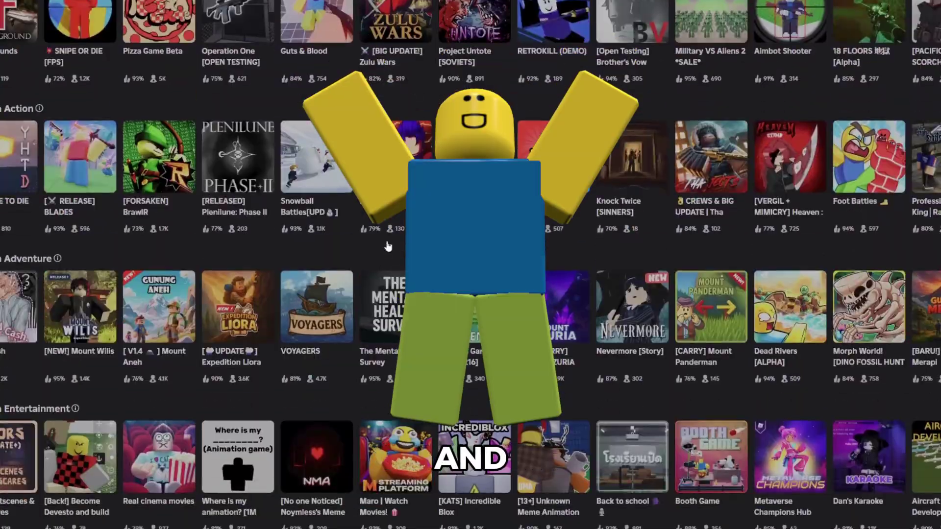
scroll(387, 249, "down", 13)
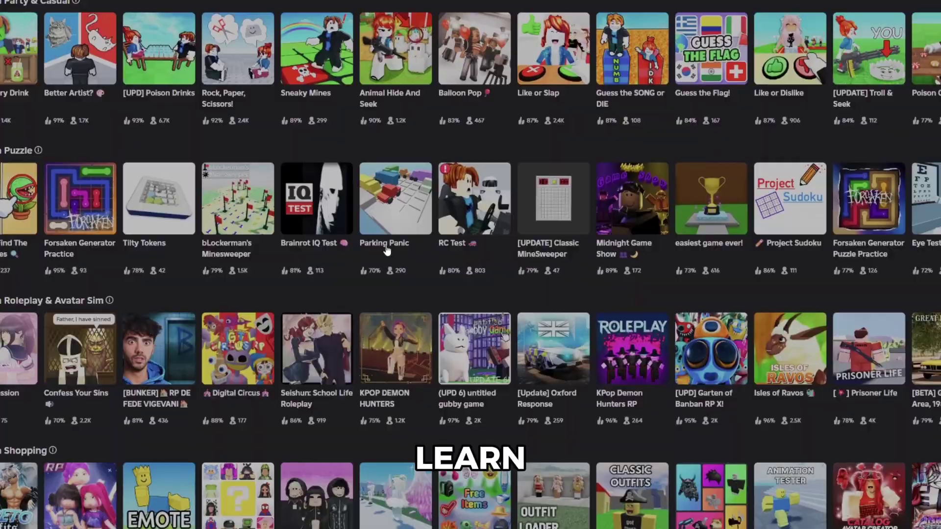
scroll(387, 250, "down", 10)
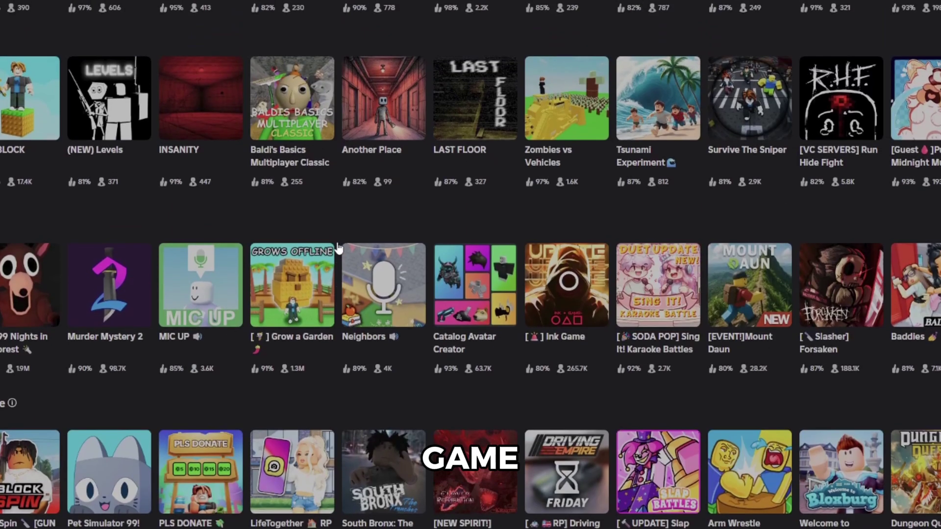
scroll(510, 321, "up", 20)
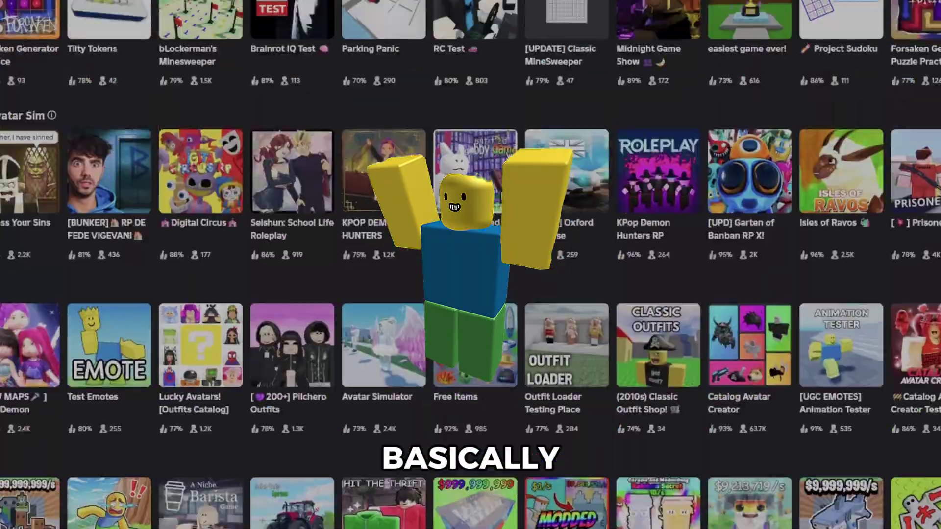
scroll(510, 320, "up", 20)
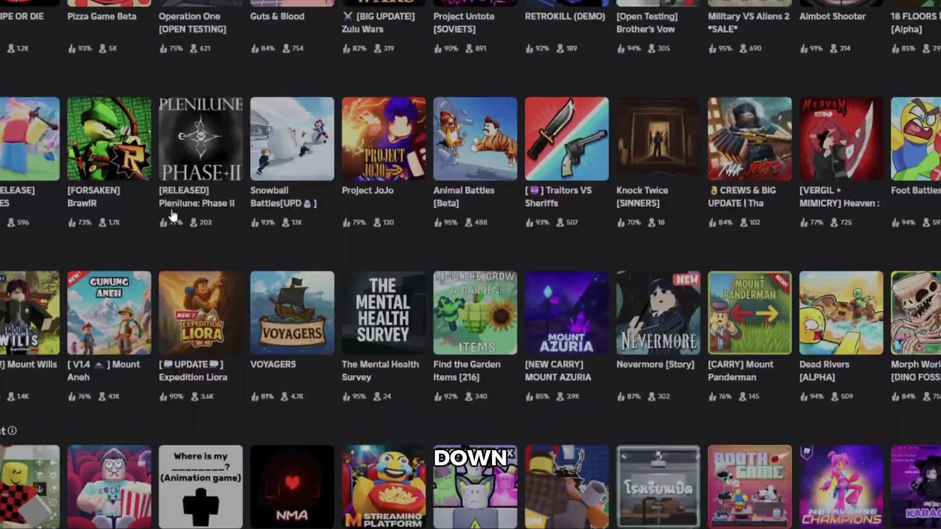
scroll(510, 320, "up", 12)
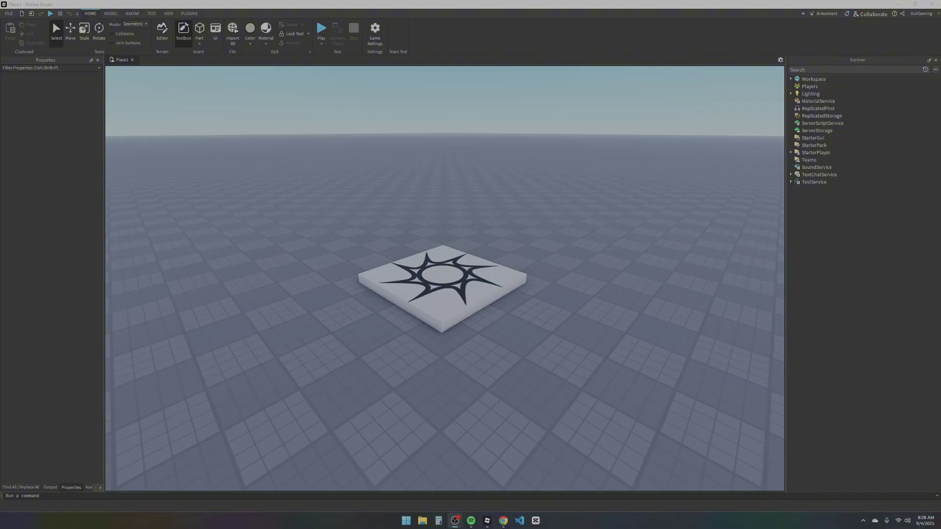
right_click_drag(450, 216, 449, 215)
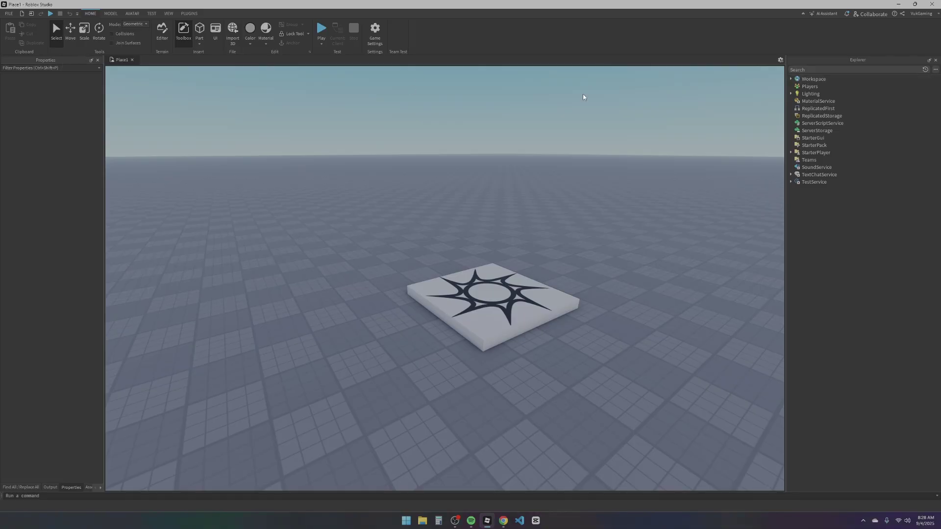
- Expand Workspace and drag the SpawnLocation pad away from the baseplate's centre
left_click(790, 79)
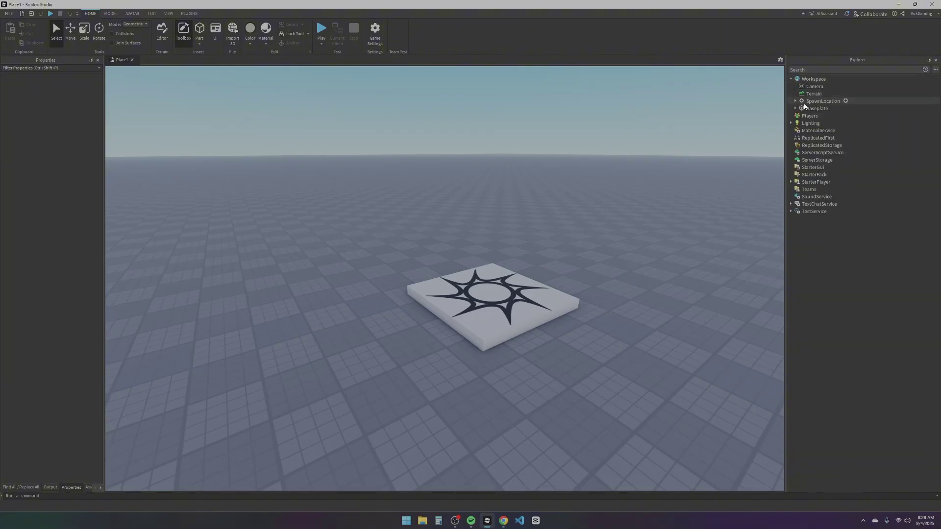
left_click(814, 101)
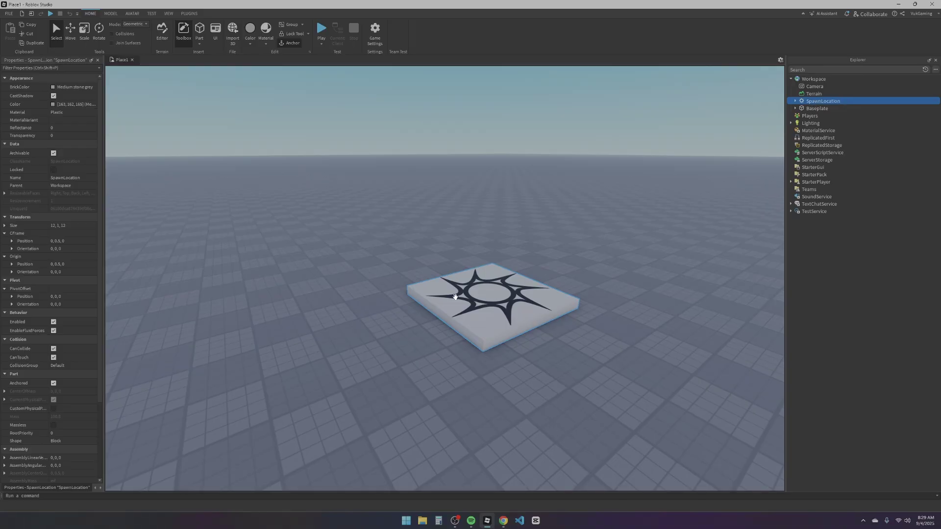
left_click_drag(511, 296, 437, 246)
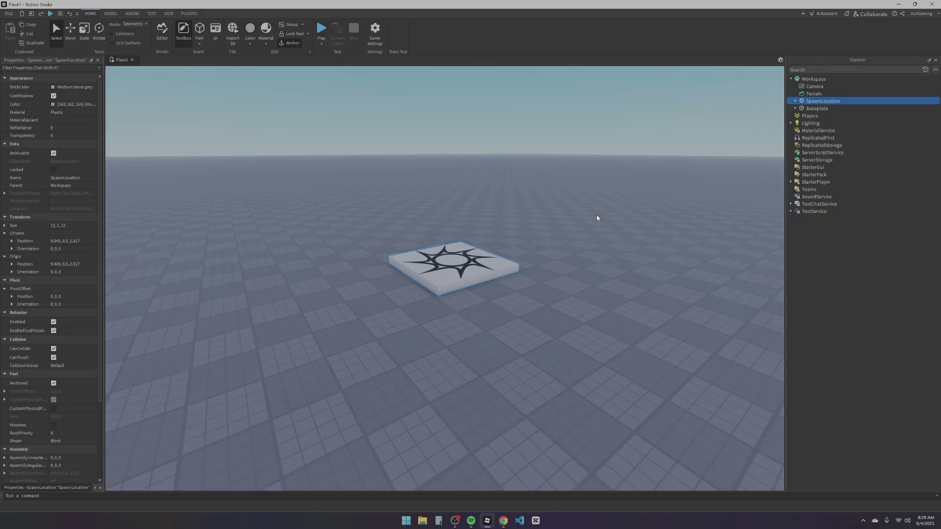
- Focus the camera on the Baseplate, tilt up to the horizon, and show Workspace's properties
left_click(817, 108)
key("f")
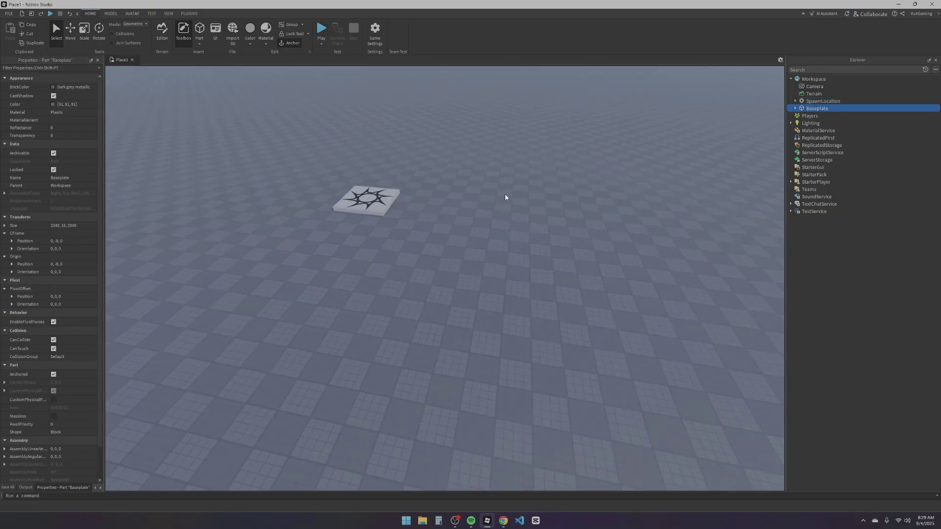
right_click_drag(505, 194, 572, 221)
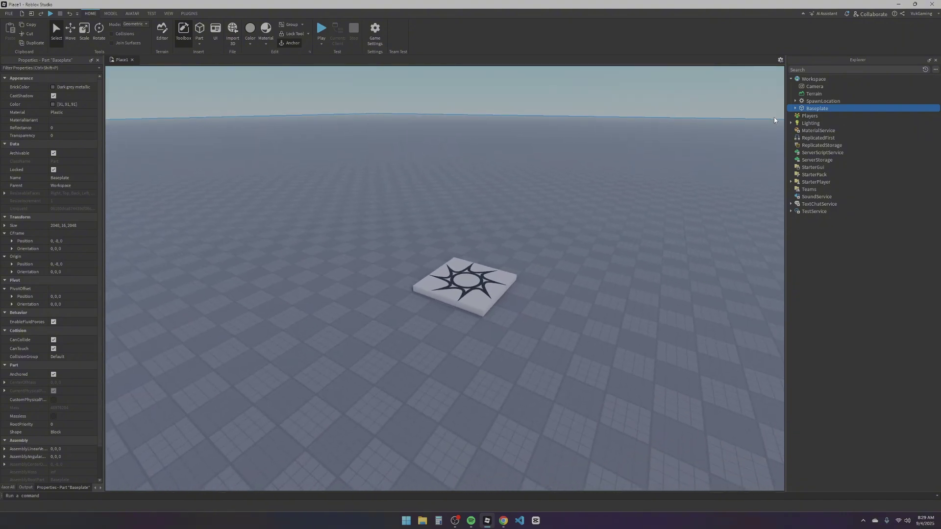
left_click(808, 80)
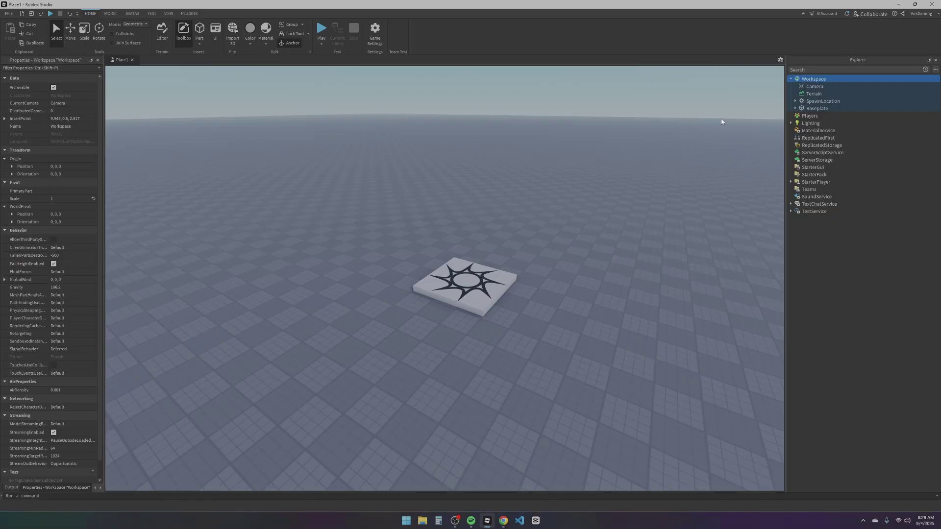
- Expand Lighting to list its effects and inspect Atmosphere's settings (Density 0.3, Offset 0.25), then show the View ribbon
left_click(808, 114)
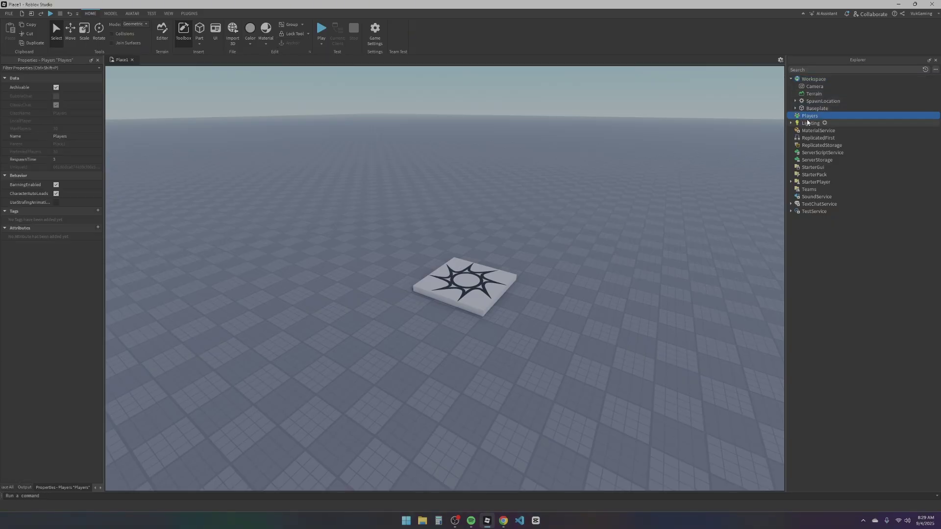
right_click_drag(686, 147, 603, 225)
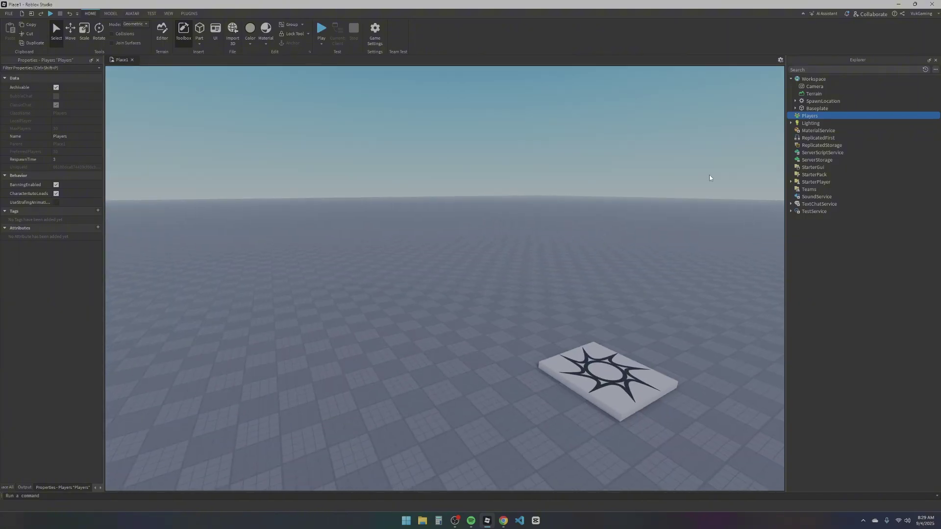
left_click(791, 123)
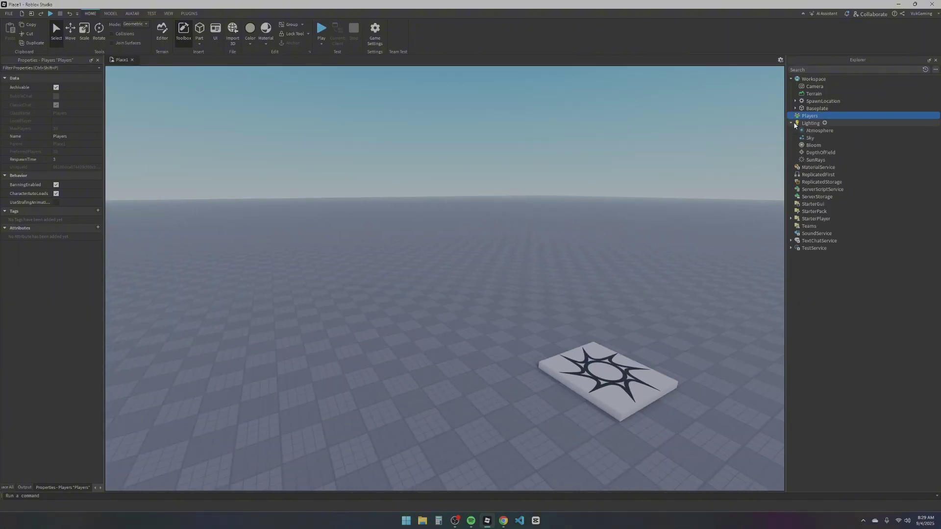
left_click(819, 131)
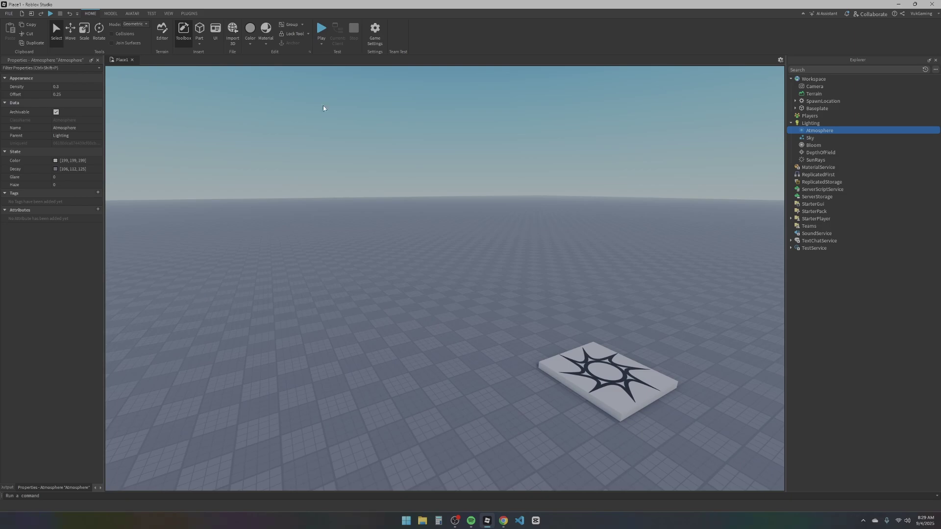
left_click(167, 14)
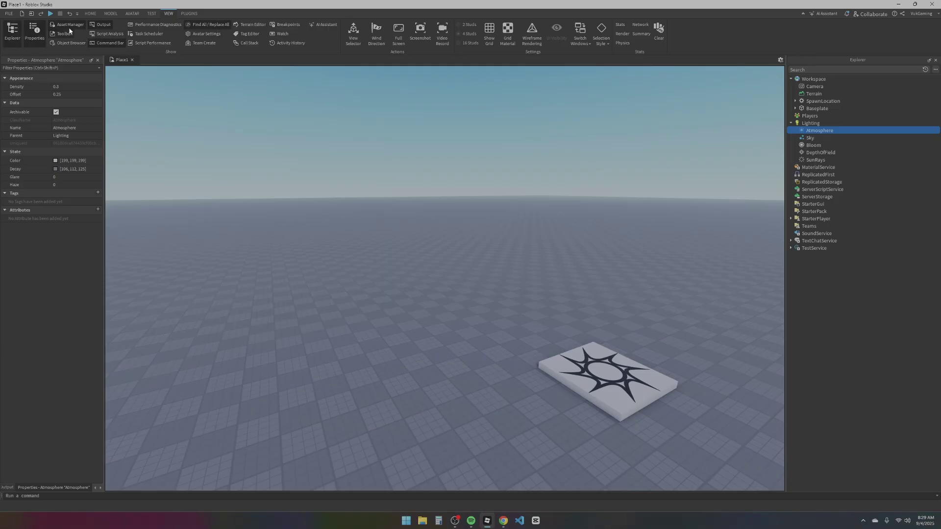
- Open the Toolbox, then return to Atmosphere's properties on the Home tab and select Density
left_click(64, 34)
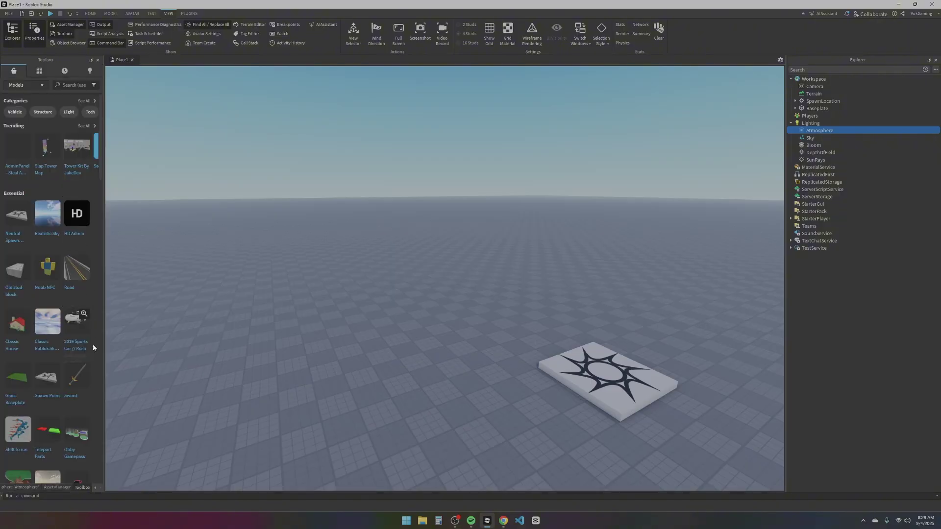
left_click(18, 488)
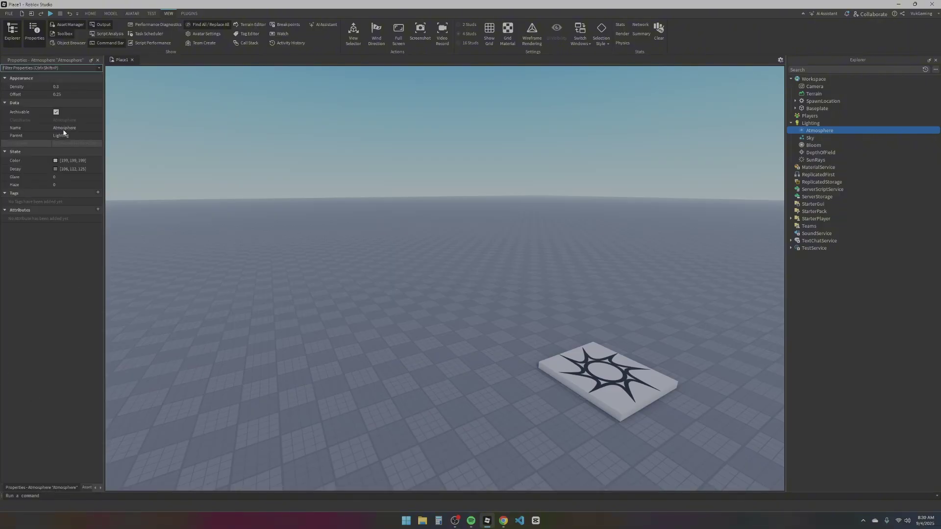
left_click(88, 14)
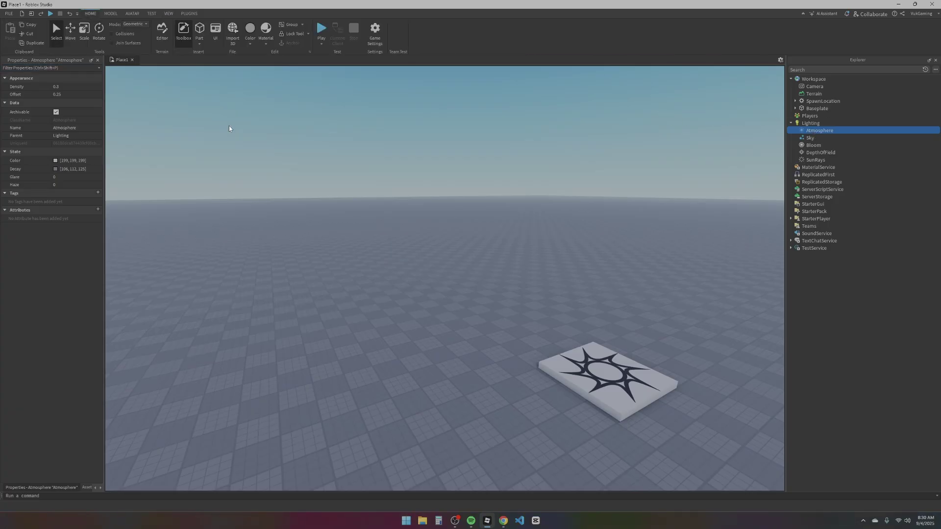
left_click(74, 87)
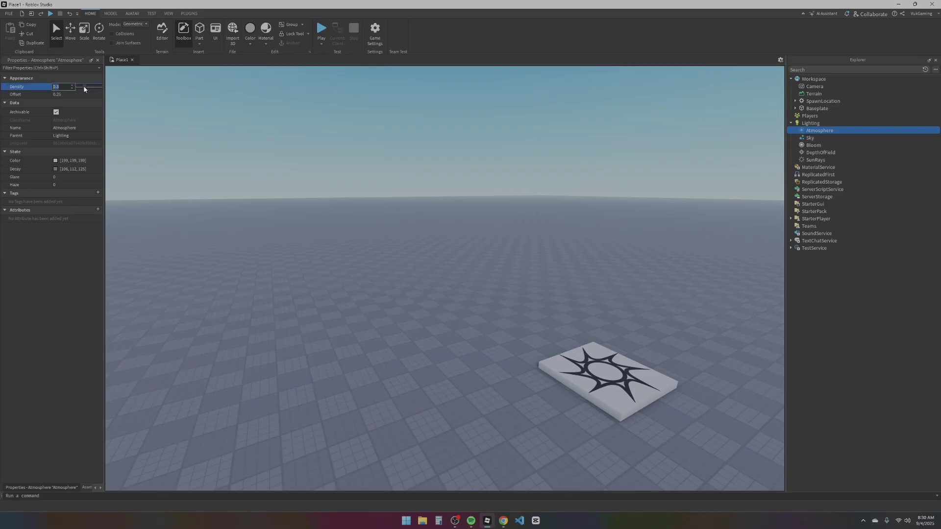
- Raise Atmosphere Density to 0.603, set Bloom Intensity to 1, and enable DepthOfField
left_click_drag(84, 87, 85, 92)
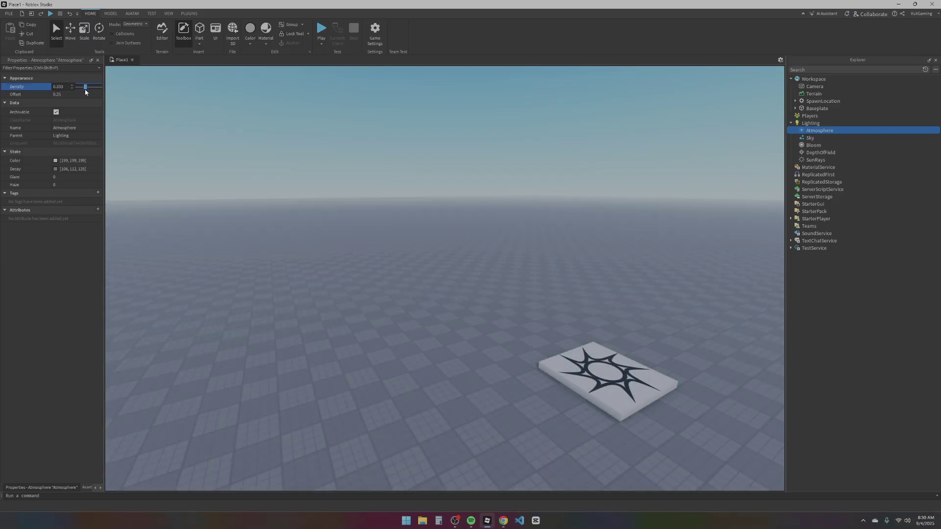
left_click(799, 138)
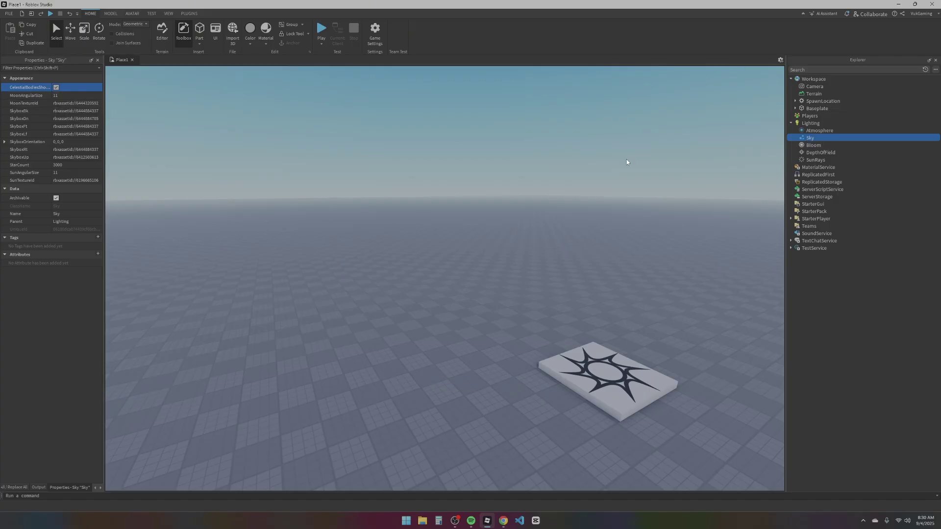
left_click(819, 145)
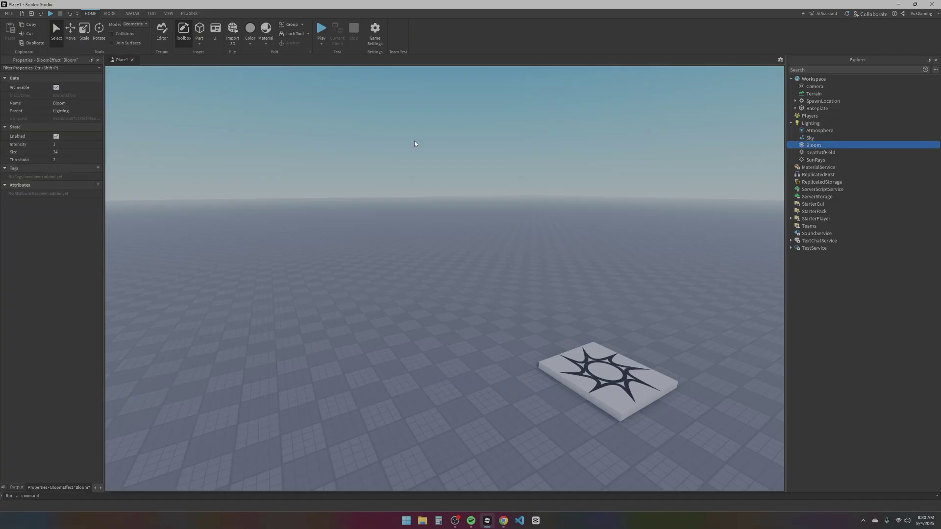
left_click(68, 146)
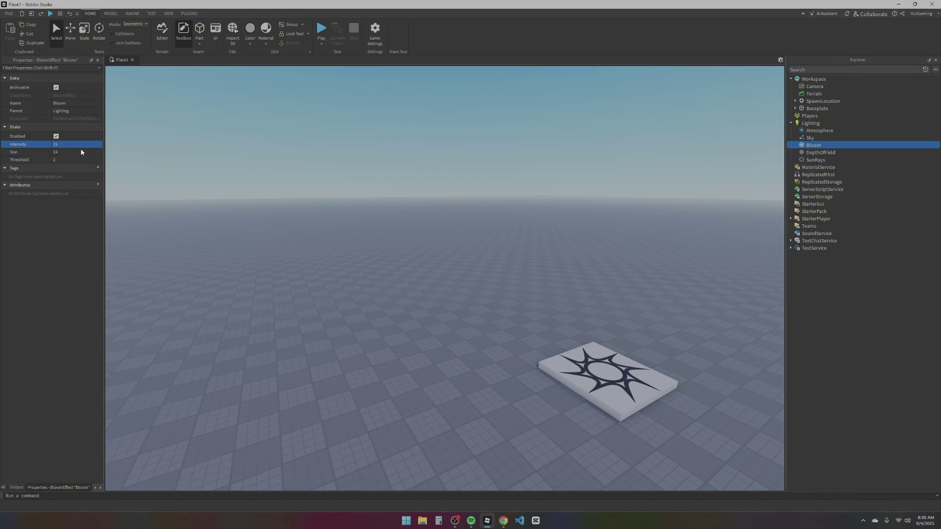
left_click(60, 145)
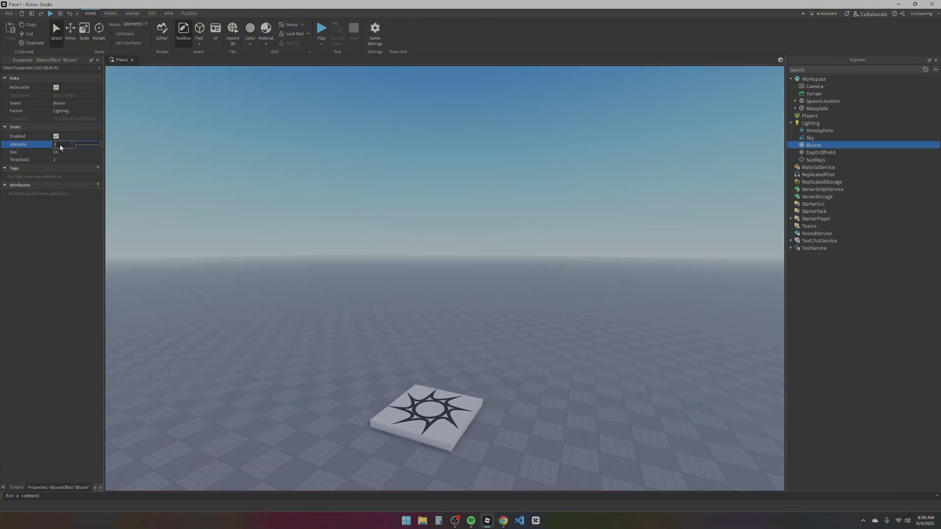
key("Return")
left_click(816, 152)
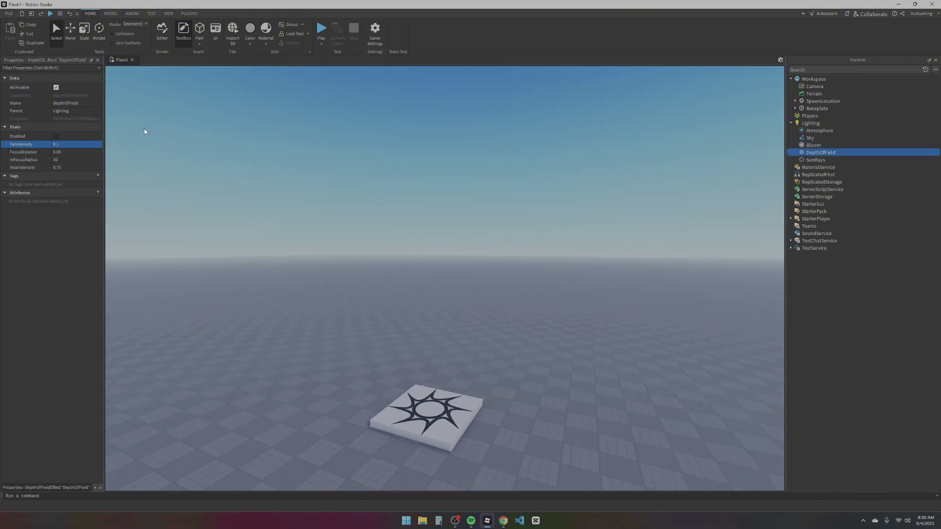
left_click(67, 136)
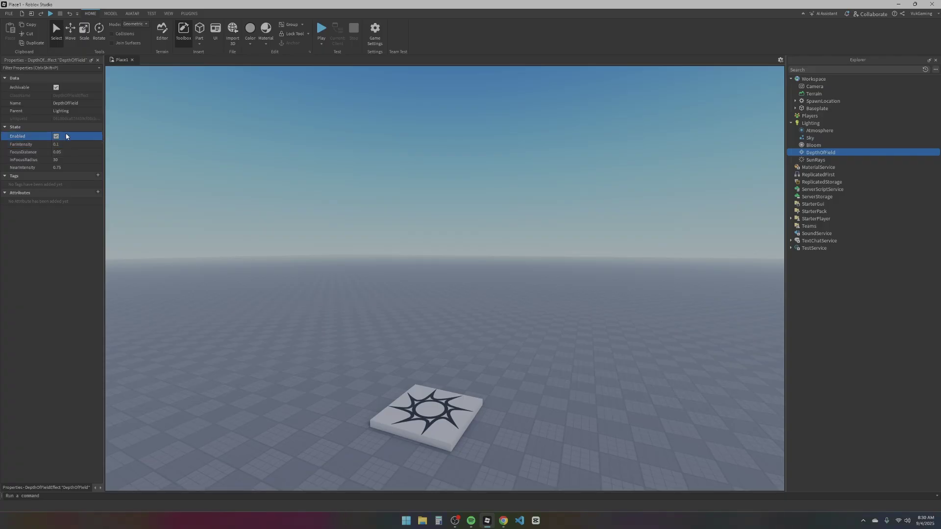
- Set SunRays Intensity to 2, then lower it to 0.1, and view the Sky's properties
left_click(815, 160)
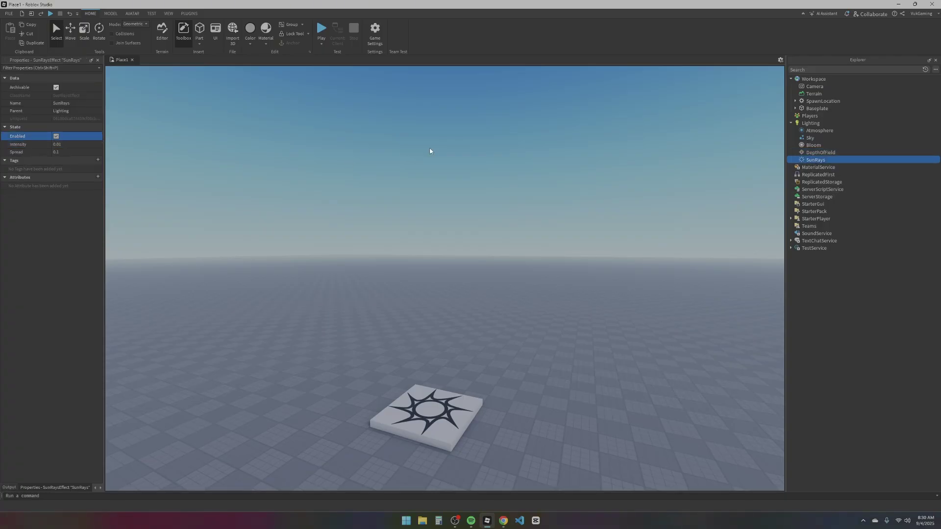
right_click_drag(368, 181, 369, 181)
left_click(68, 145)
type("2")
key("Return")
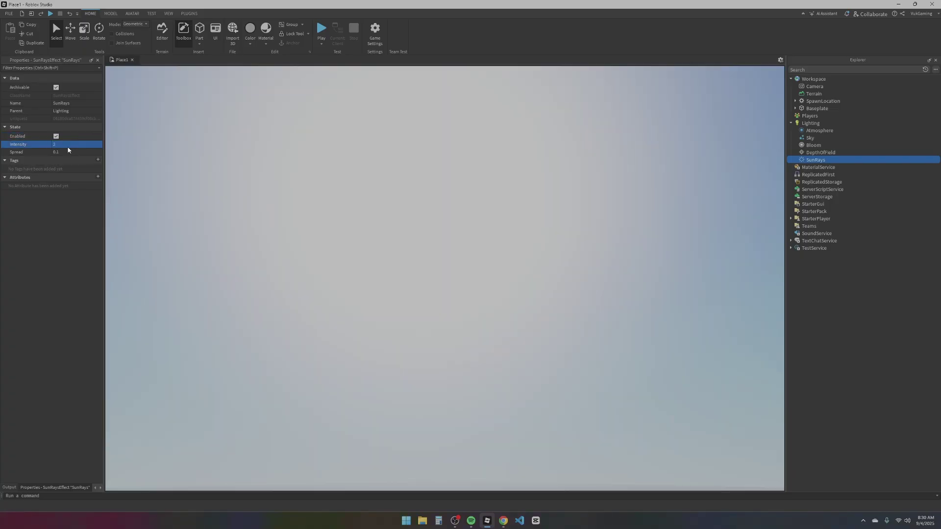
right_click_drag(414, 278, 448, 259)
type("0.1")
key("Return")
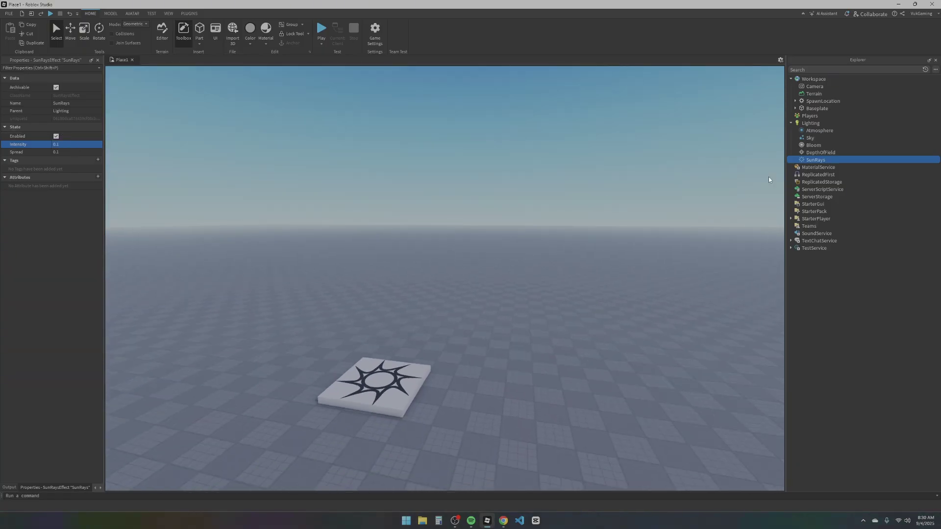
left_click(808, 139)
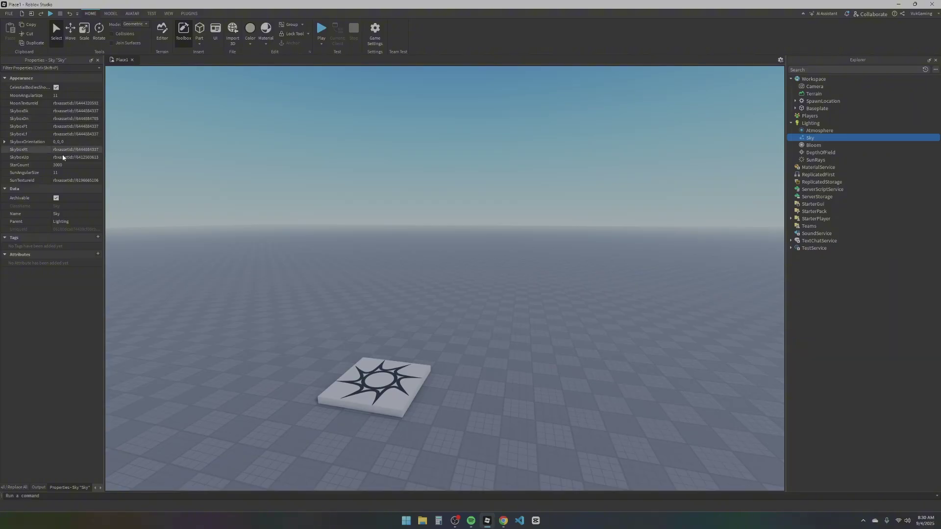
left_click(811, 152)
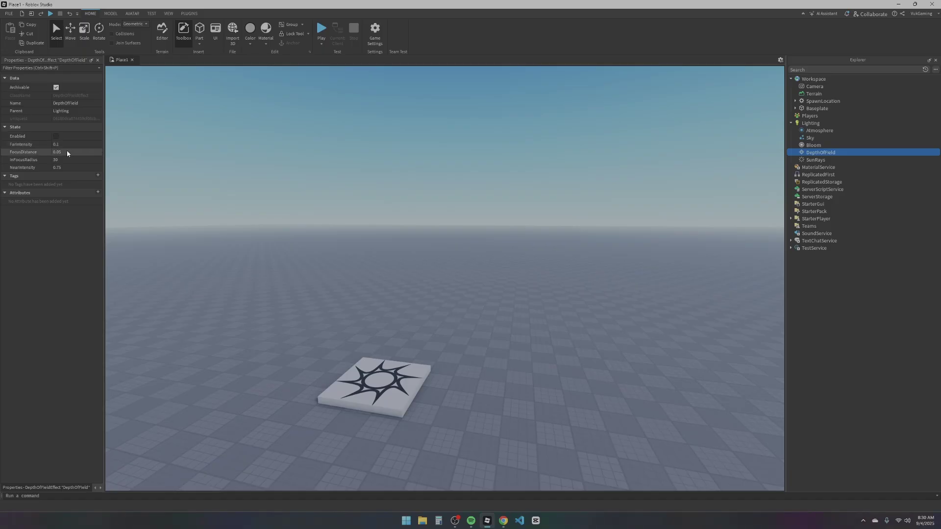
right_click_drag(475, 191, 475, 192)
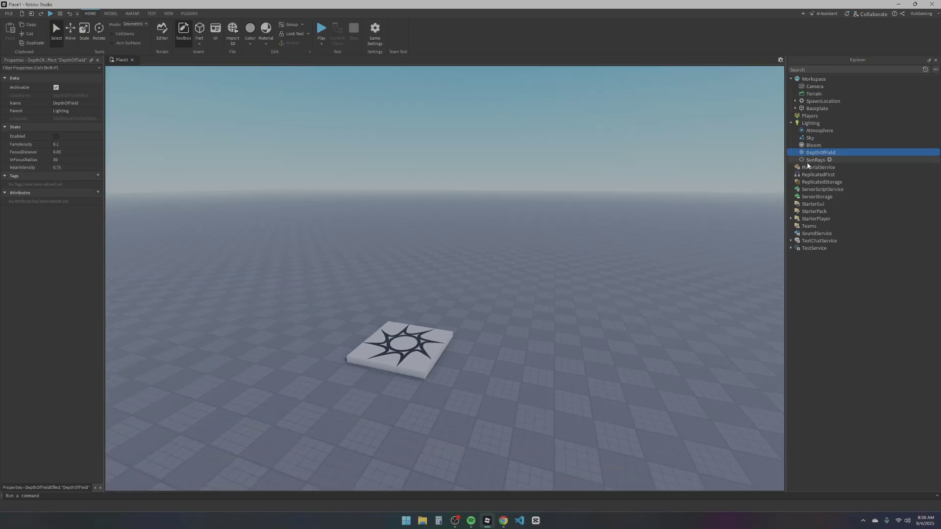
right_click_drag(491, 156, 525, 191)
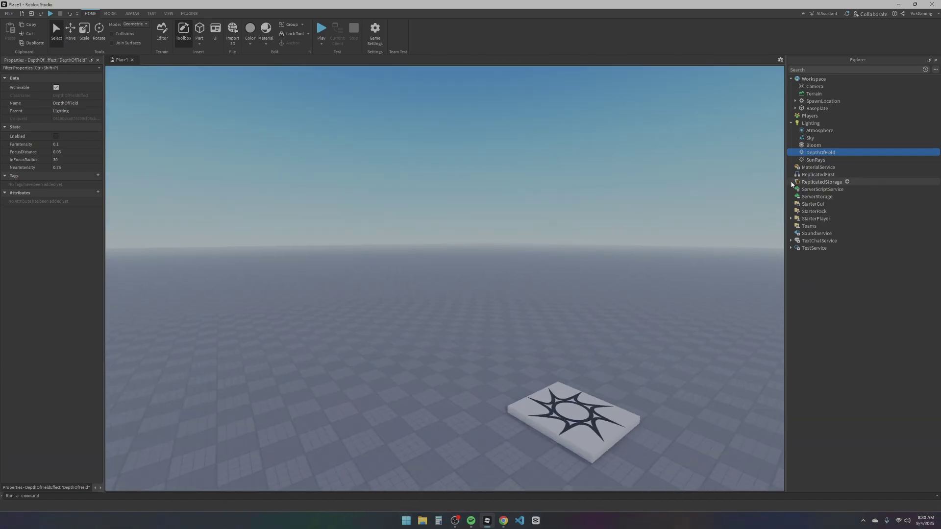
left_click(811, 123)
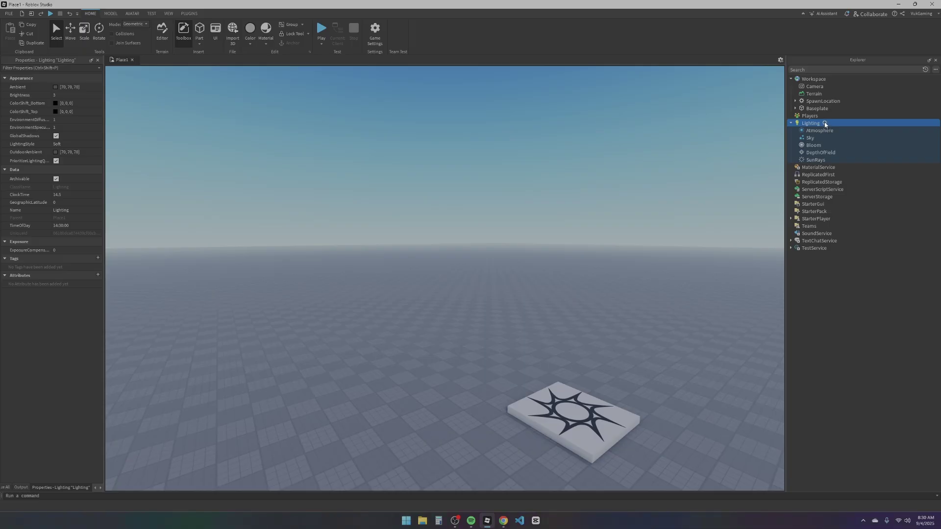
left_click(826, 124)
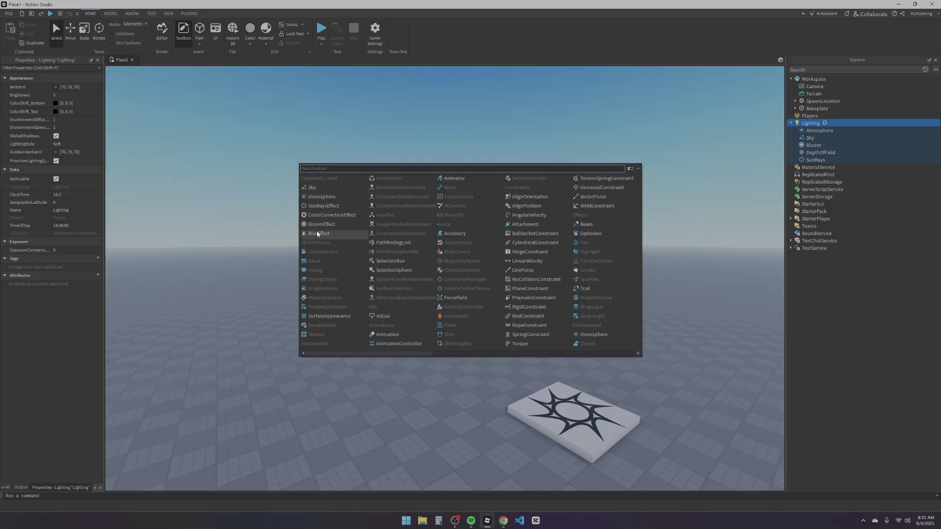
left_click(392, 243)
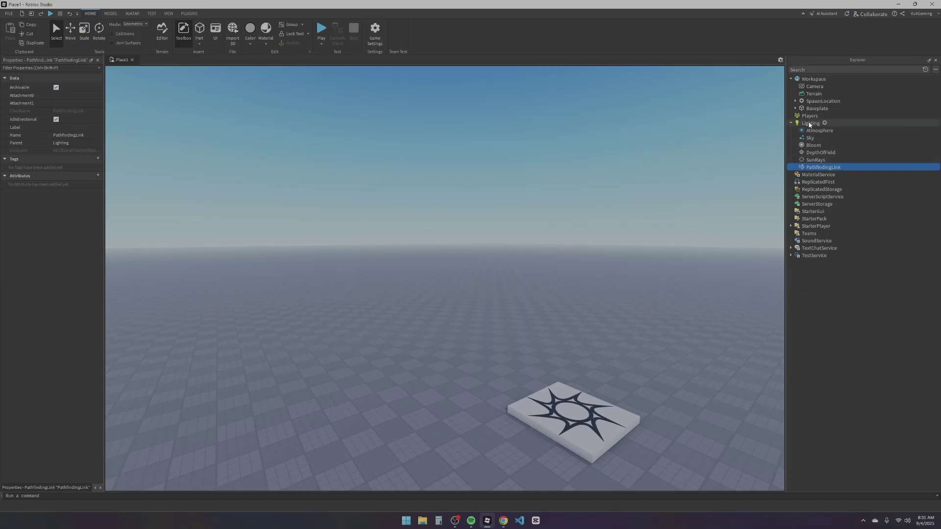
left_click(817, 162)
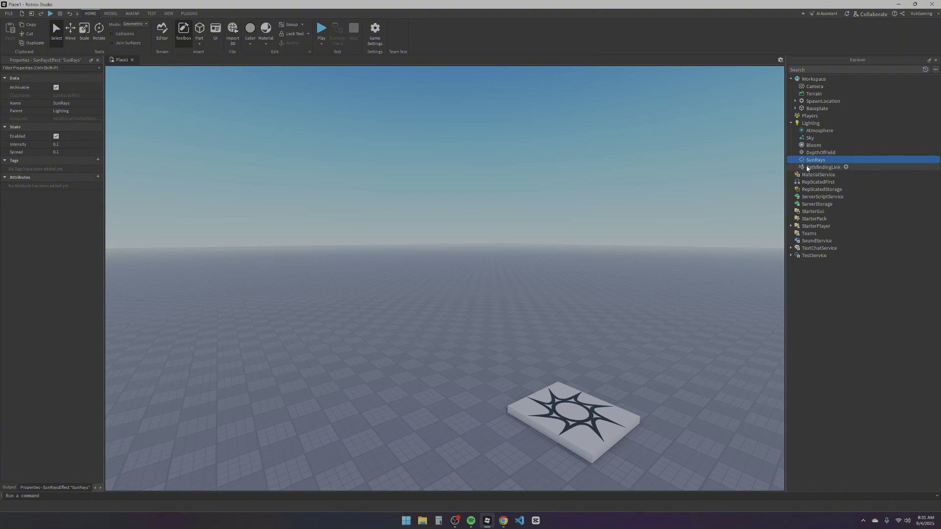
left_click(807, 168)
key("Delete")
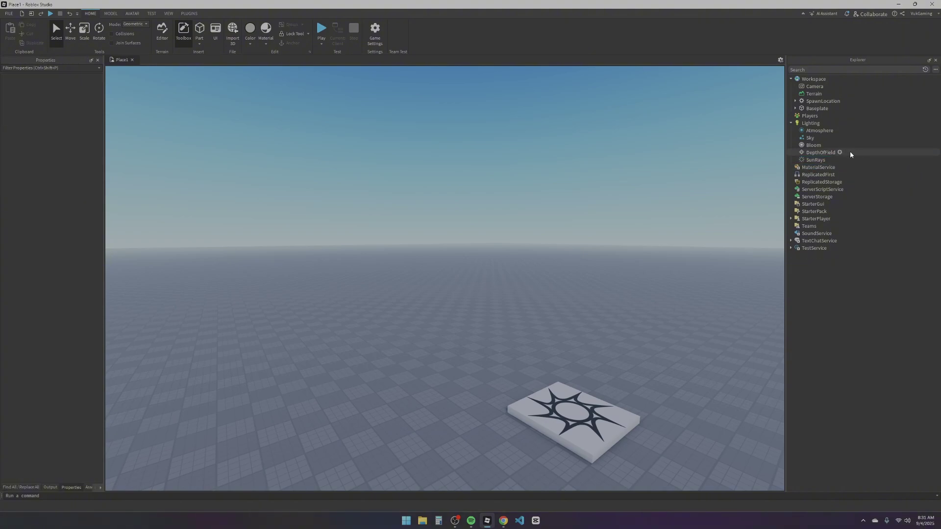
left_click(812, 131)
key("Down")
key("Down")
key("Down")
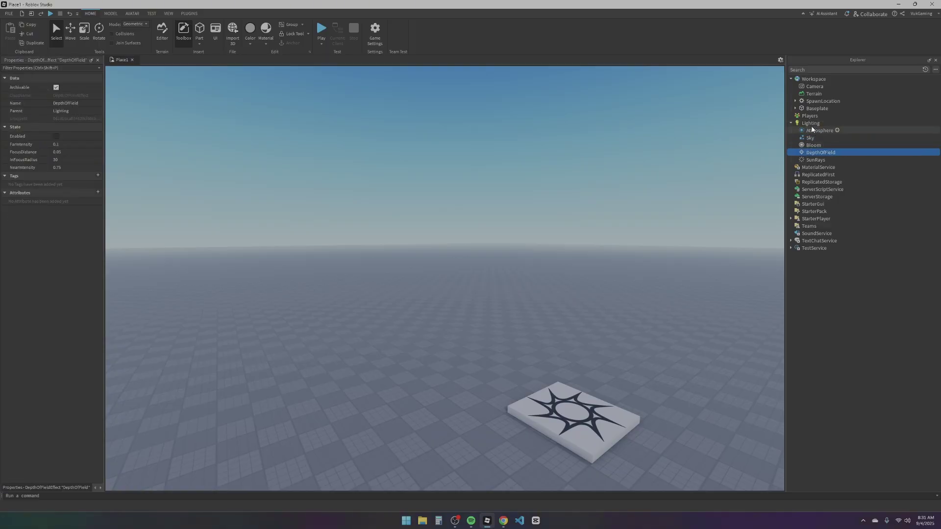
left_click(820, 124)
left_click(814, 131)
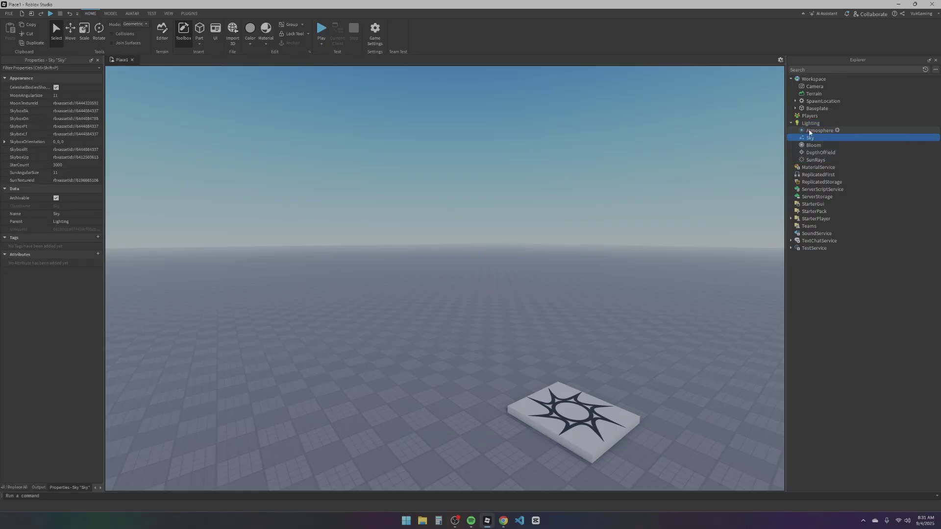
left_click(811, 167)
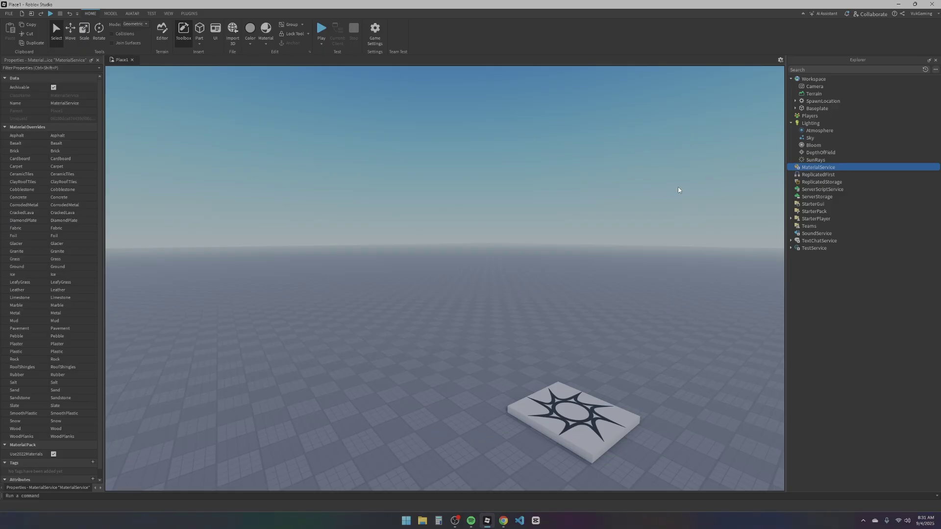
right_click_drag(673, 191, 309, 265)
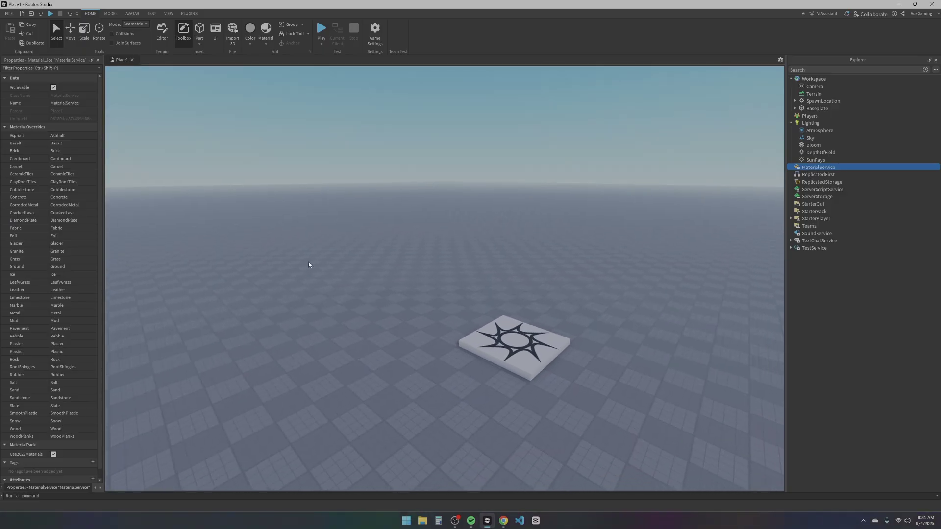
left_click(817, 182)
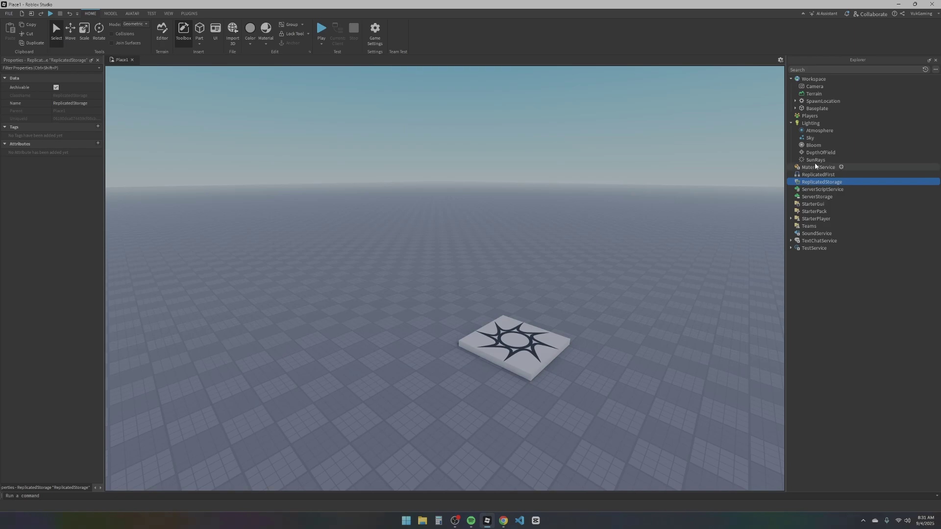
left_click(814, 103)
right_click(814, 103)
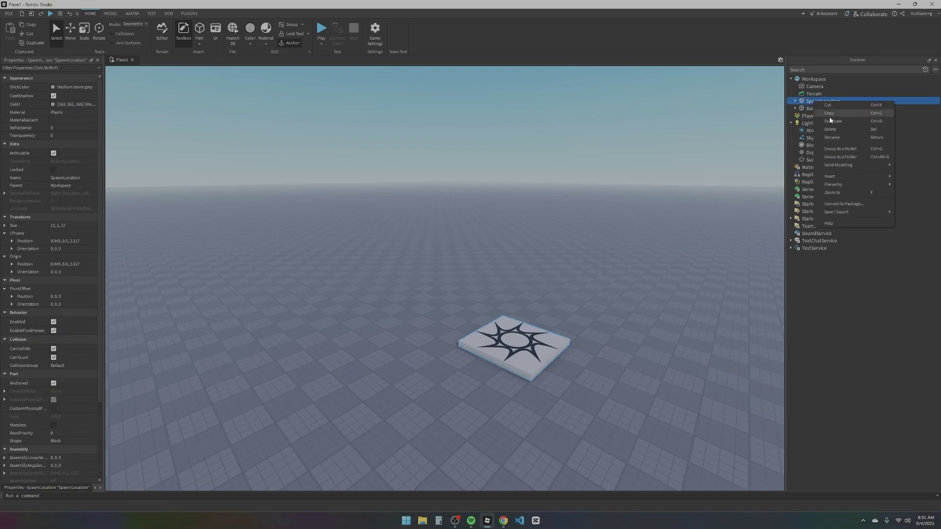
left_click(831, 114)
right_click(819, 181)
left_click(833, 201)
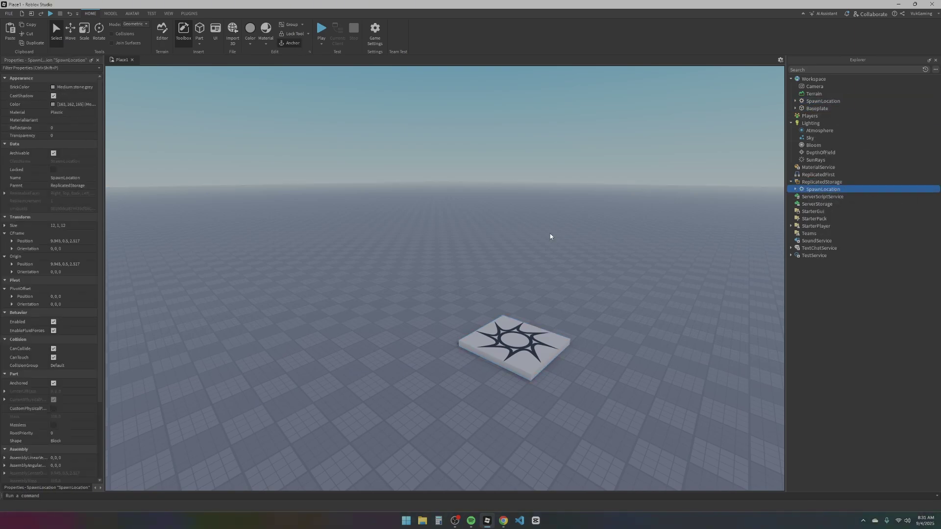
left_click(584, 170)
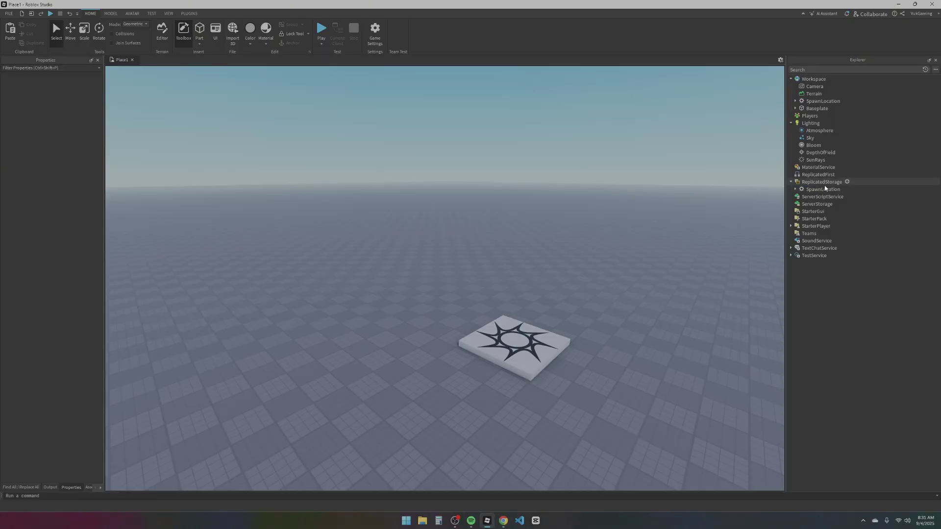
right_click_drag(595, 208, 596, 209)
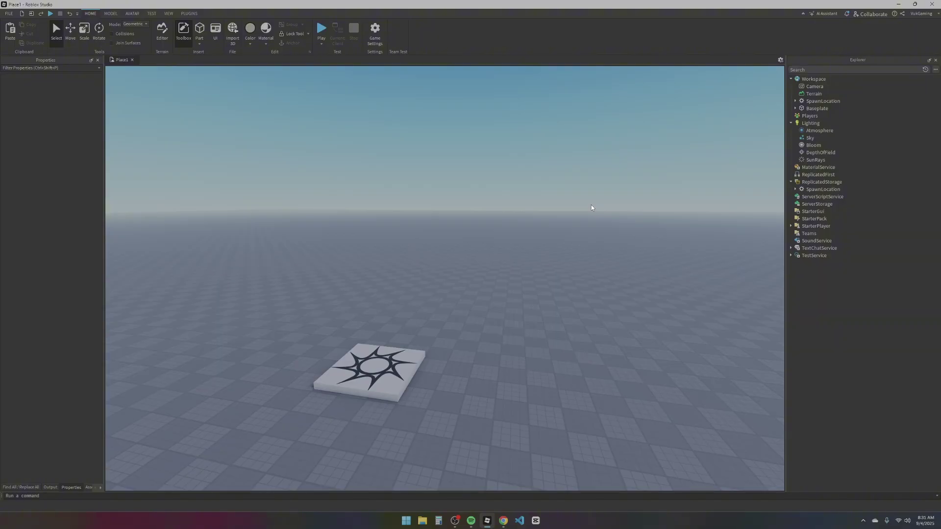
left_click(829, 190)
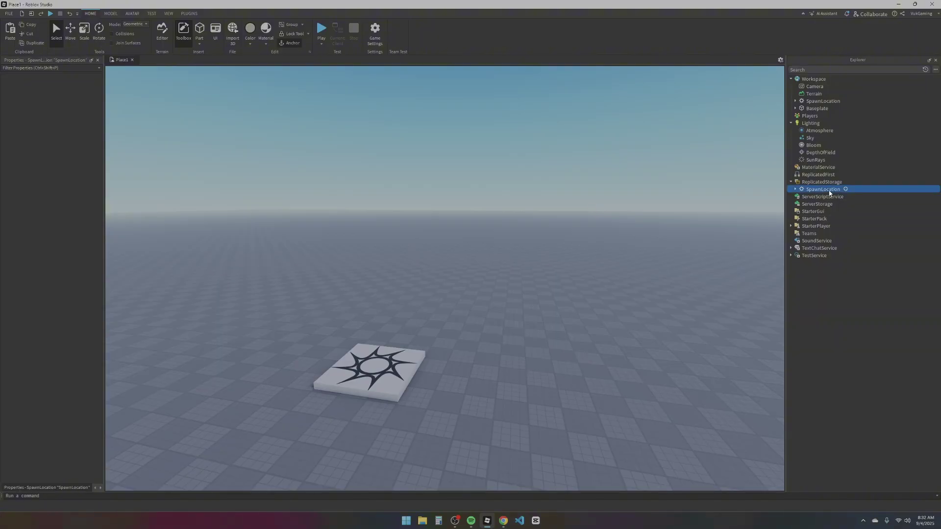
key("Delete")
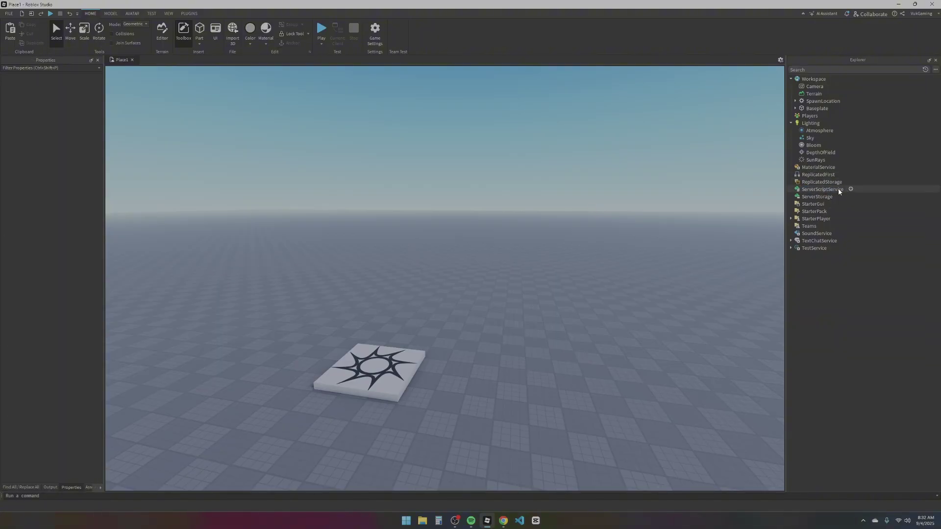
left_click(818, 190)
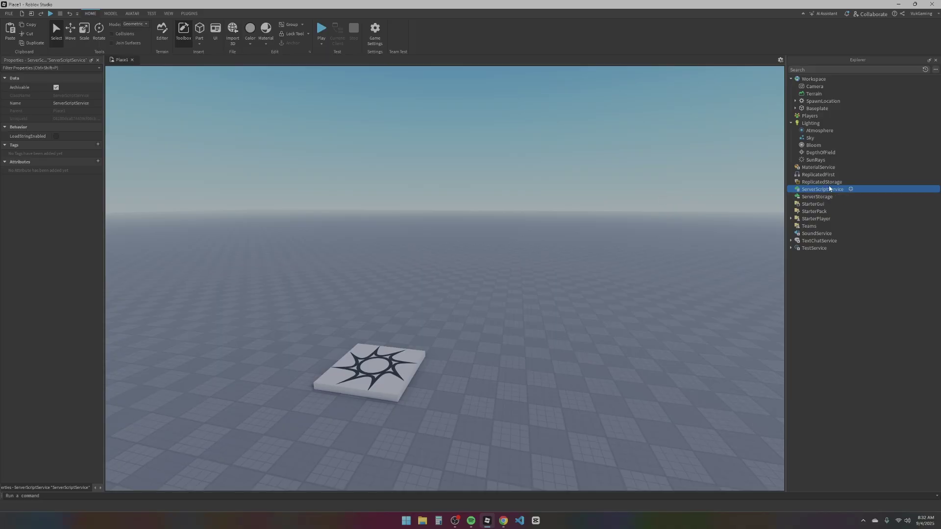
left_click(851, 189)
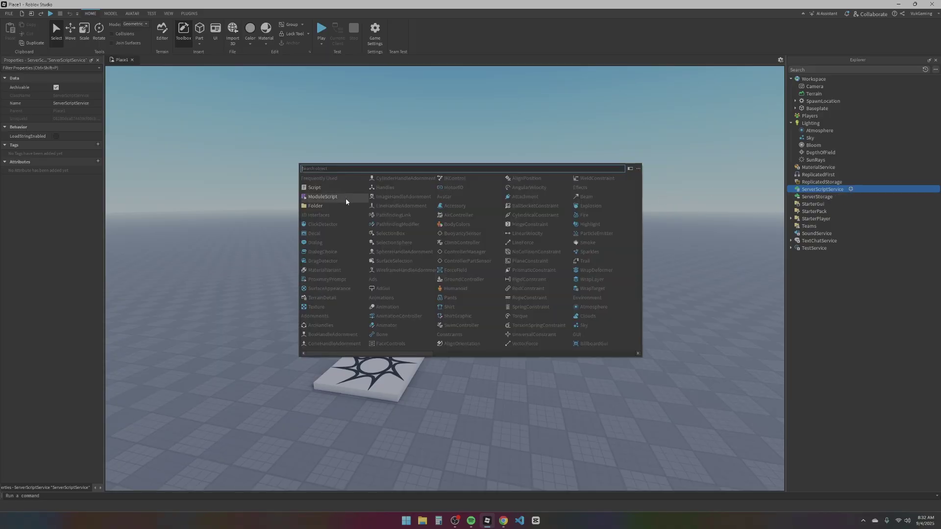
left_click(304, 189)
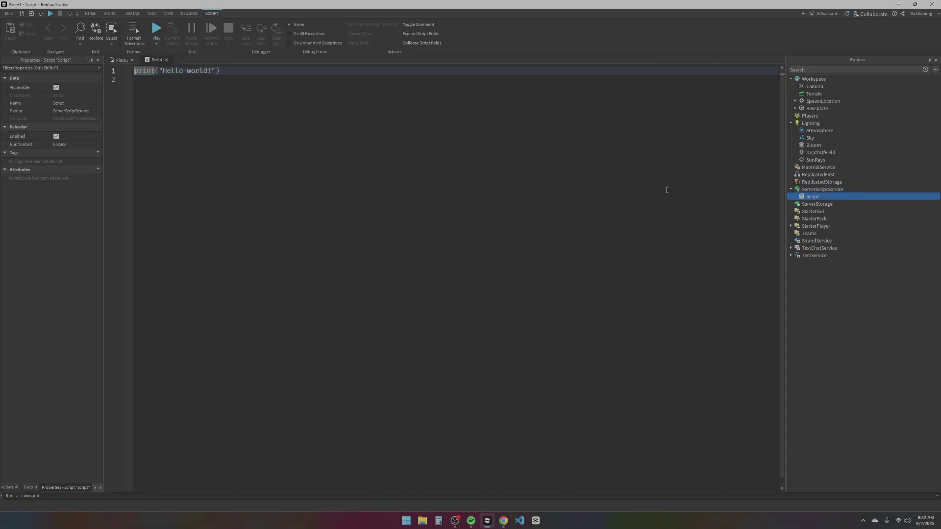
left_click(119, 60)
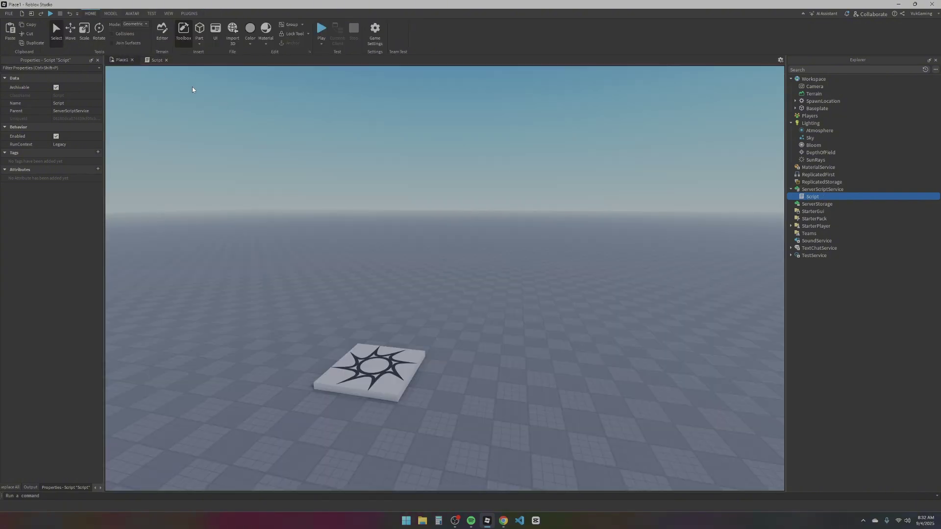
left_click(818, 204)
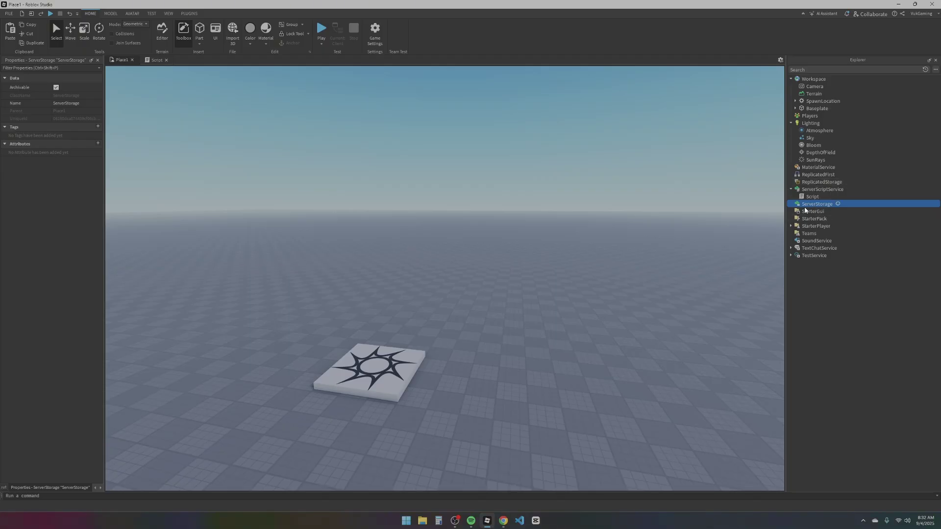
- Inspect ReplicatedStorage, StarterGui and StarterPack, then expand StarterPlayer to show its script folders
left_click(815, 184)
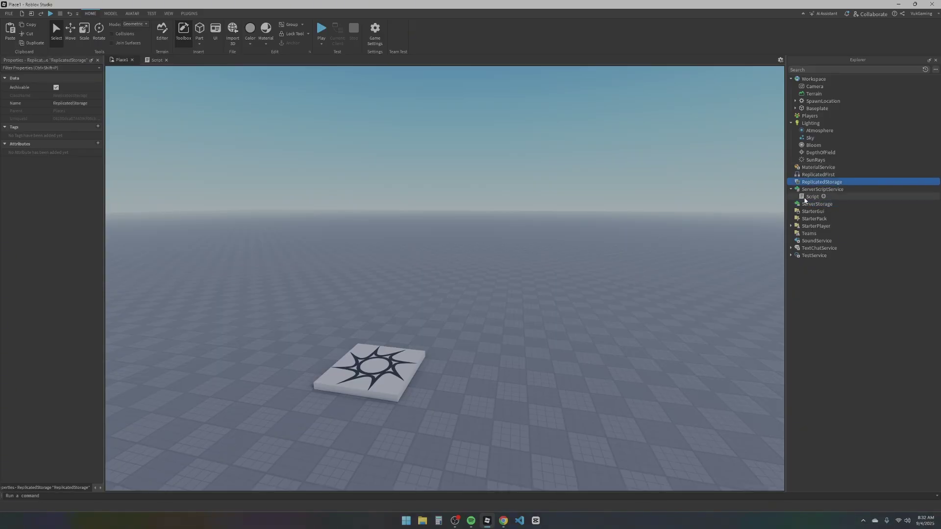
left_click(815, 212)
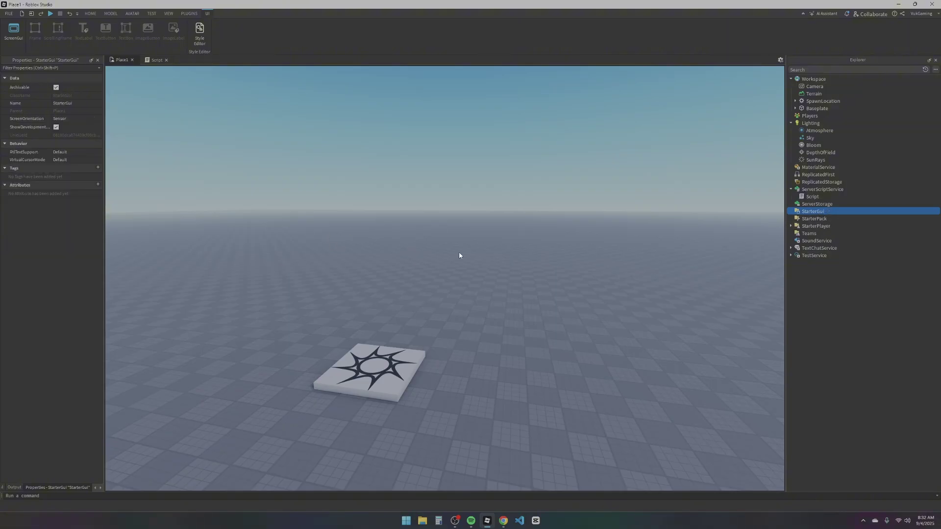
left_click(814, 220)
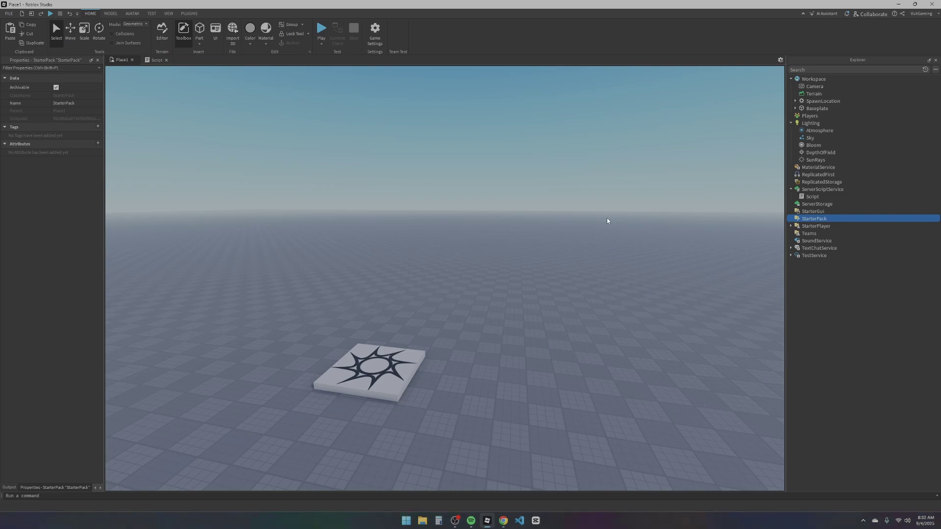
mouse_move(826, 221)
double_click(817, 226)
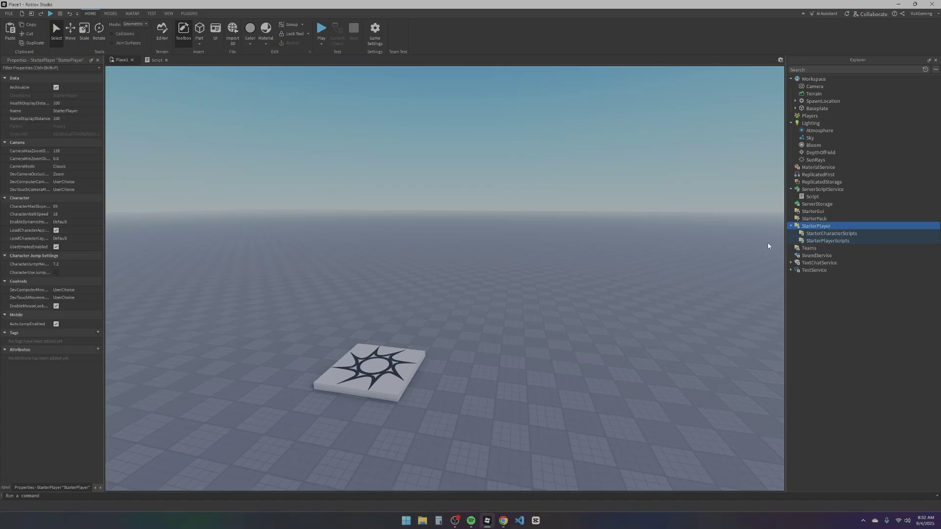
left_click(815, 235)
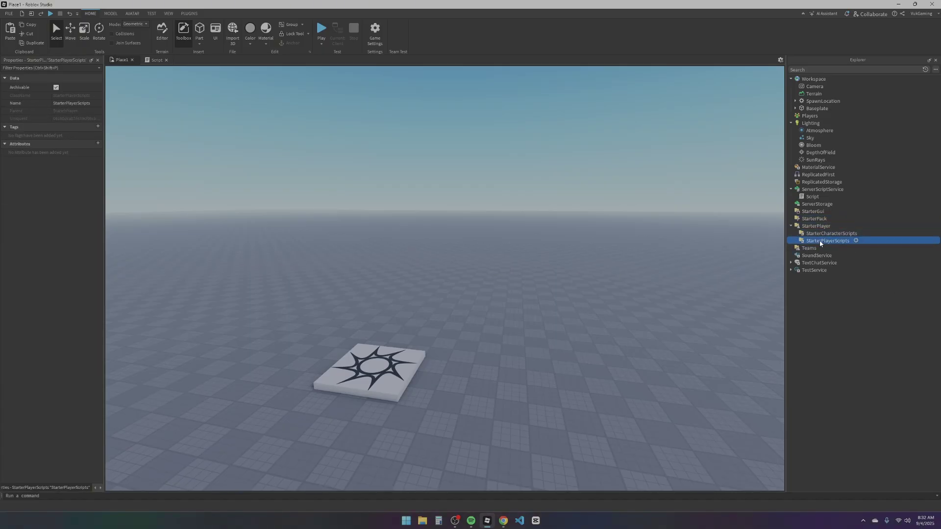
- Insert a LocalScript into StarterPlayerScripts and another into StarterCharacterScripts, then return to Place1
left_click(823, 241)
left_click(856, 241)
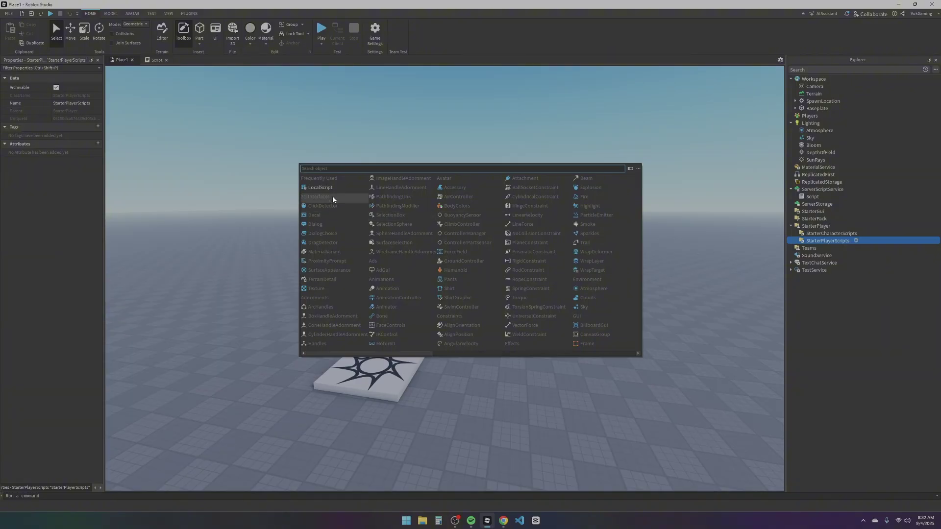
key("Return")
left_click(861, 234)
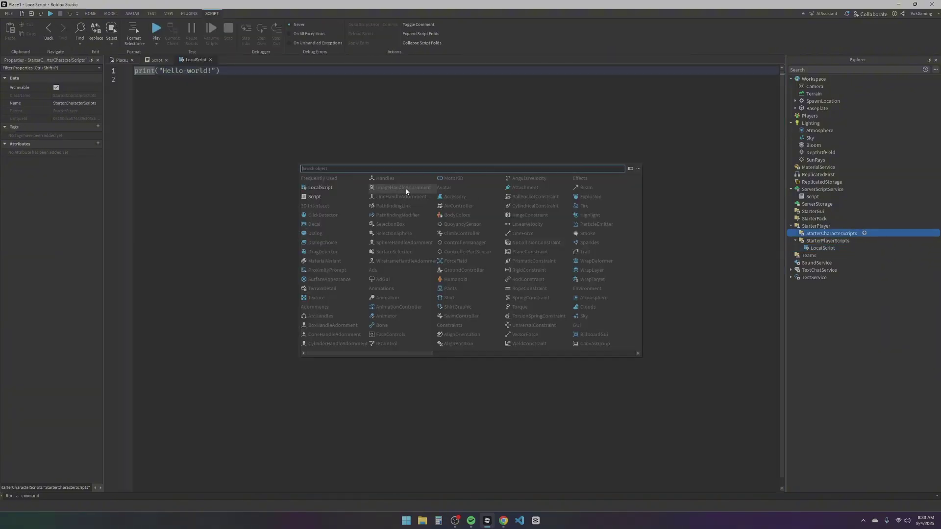
left_click(325, 187)
left_click(121, 60)
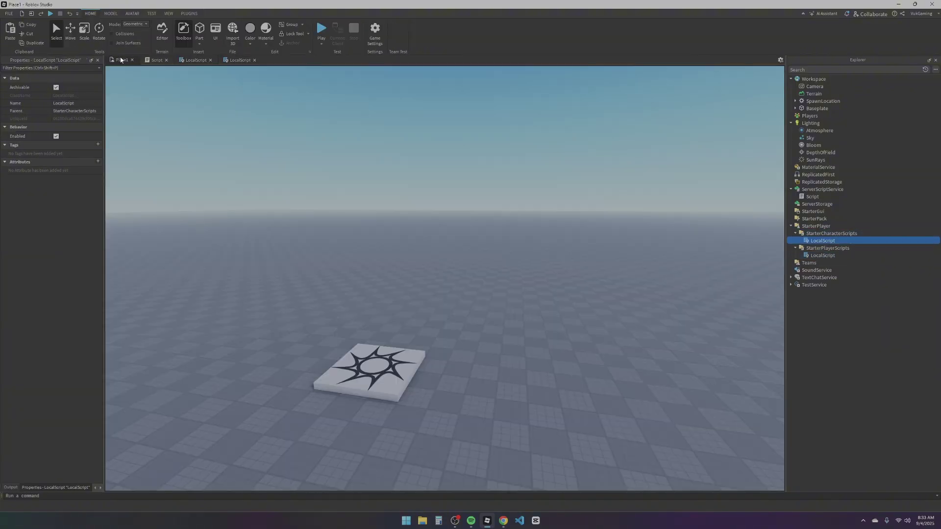
- Inspect the new LocalScript and the StarterPlayer, StarterCharacterScripts and StarterPlayerScripts entries
left_click(816, 255)
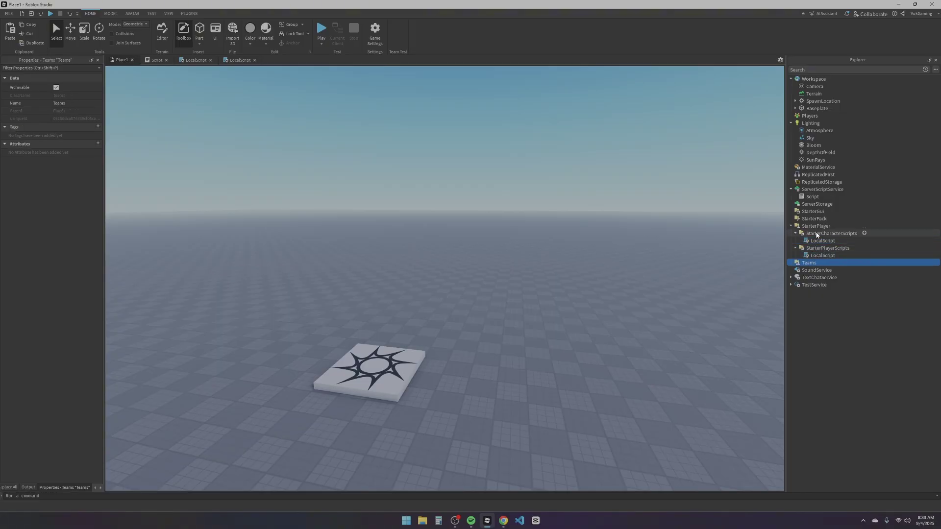
left_click(816, 227)
left_click(817, 235)
left_click(815, 248)
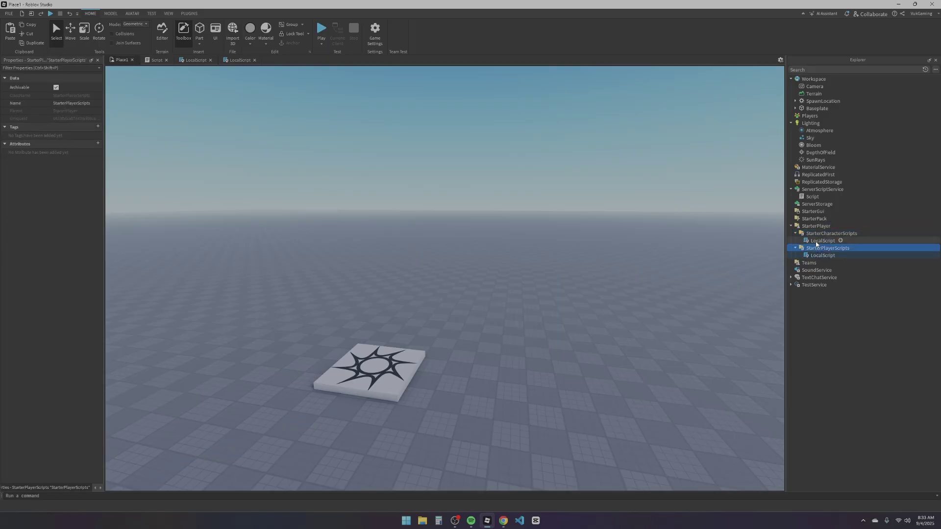
left_click(816, 235)
left_click(815, 249)
left_click(818, 234)
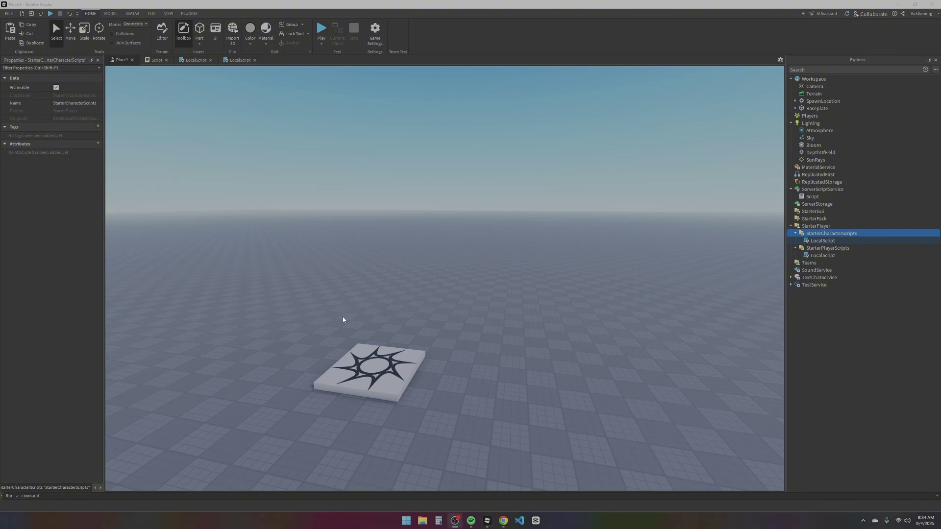
left_click(821, 227)
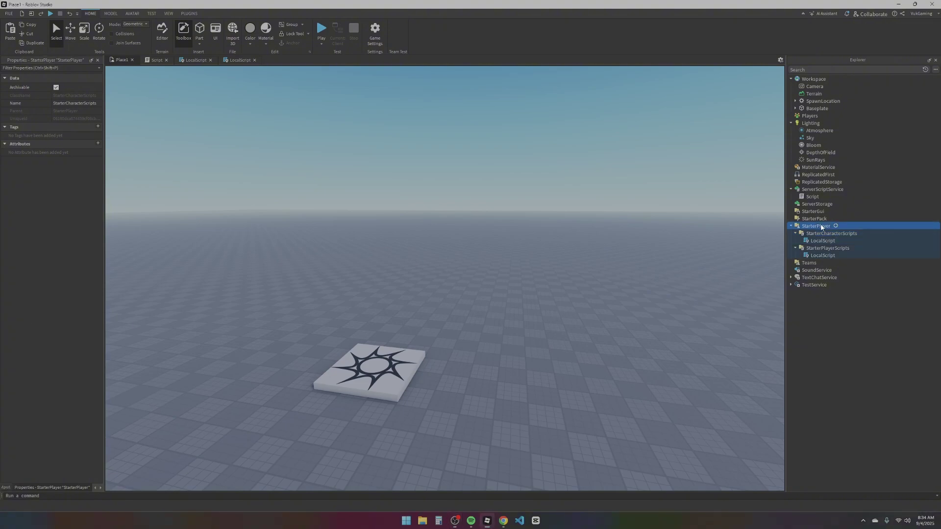
left_click(816, 197)
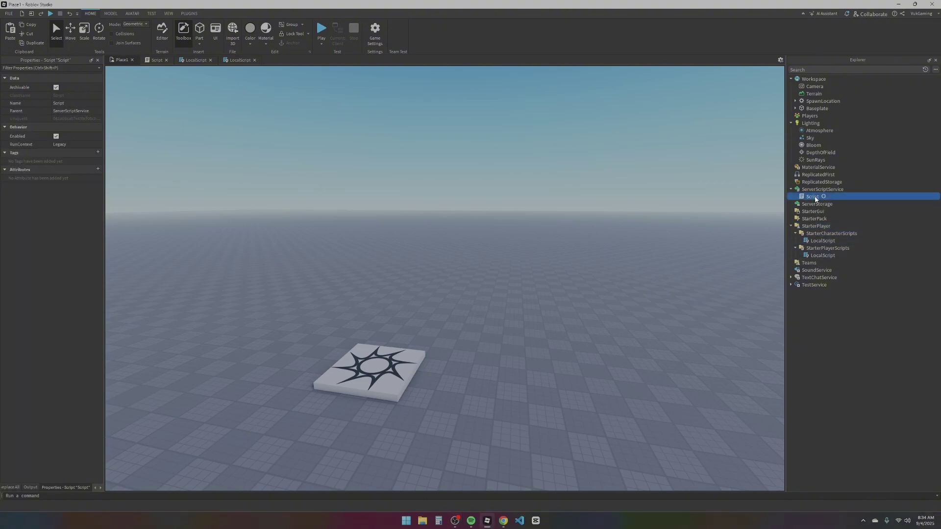
left_click(820, 241)
left_click(819, 256)
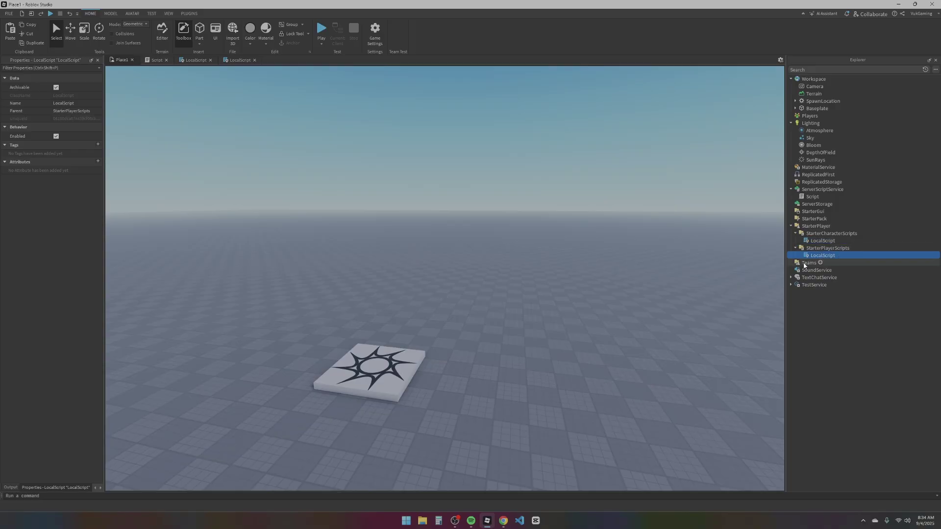
left_click(805, 264)
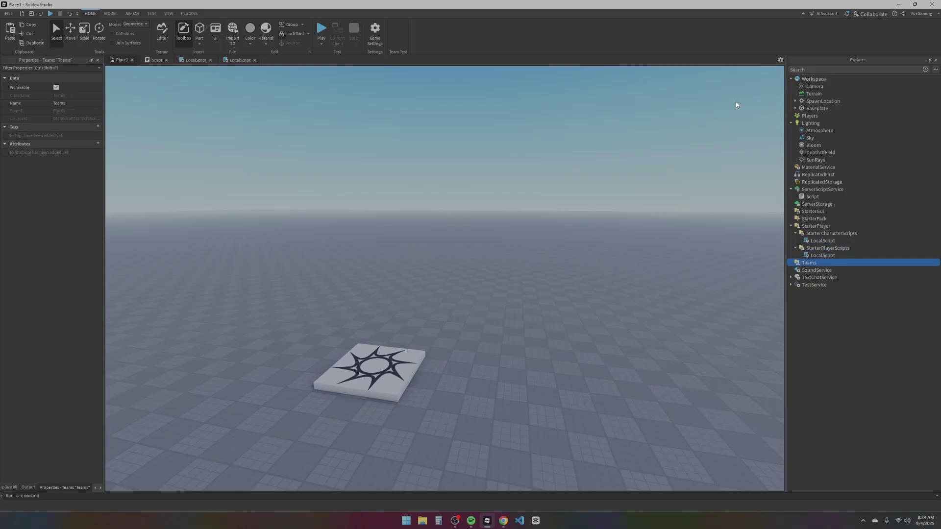
left_click(815, 270)
left_click(853, 277)
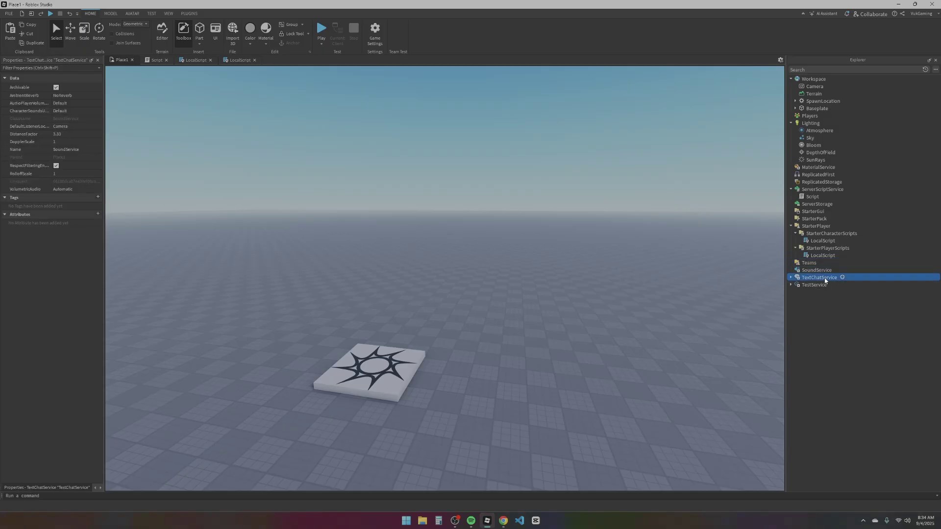
left_click(811, 285)
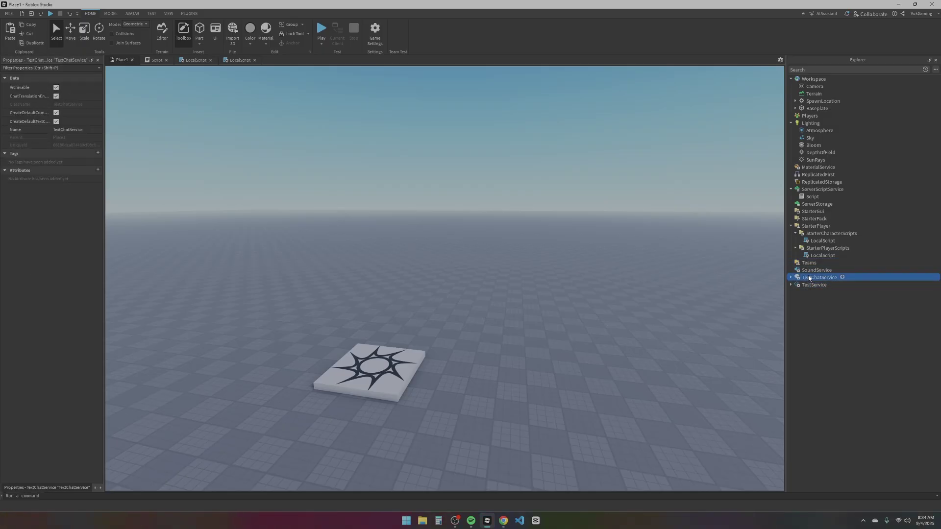
left_click(822, 323)
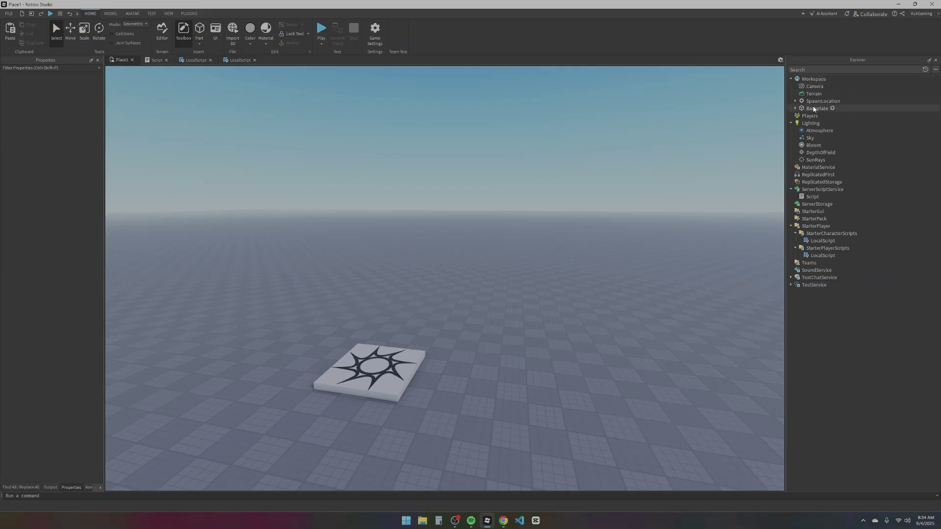
right_click_drag(440, 231, 440, 231)
scroll(439, 230, "down", 3)
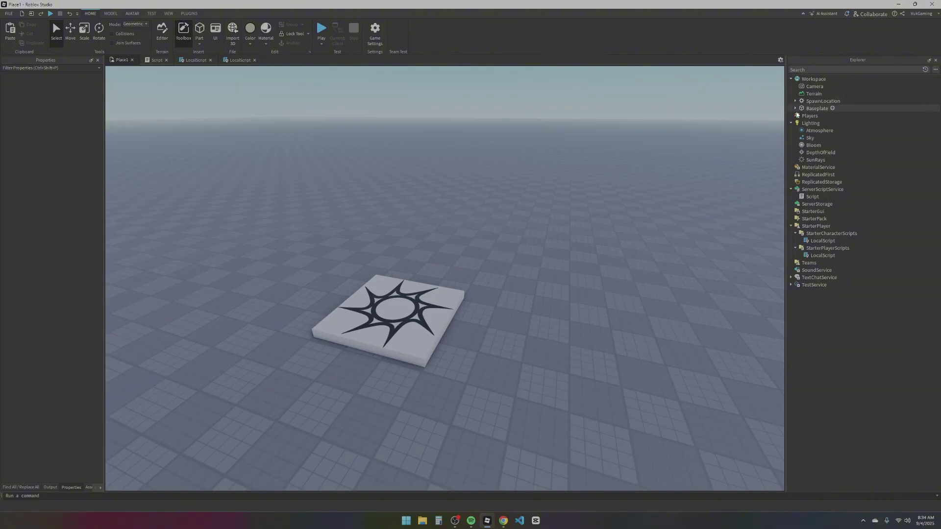
- Fly the camera over the baseplate and insert a grey 4,1,2 Plastic block beside the spawn pad
right_click_drag(334, 154, 334, 154)
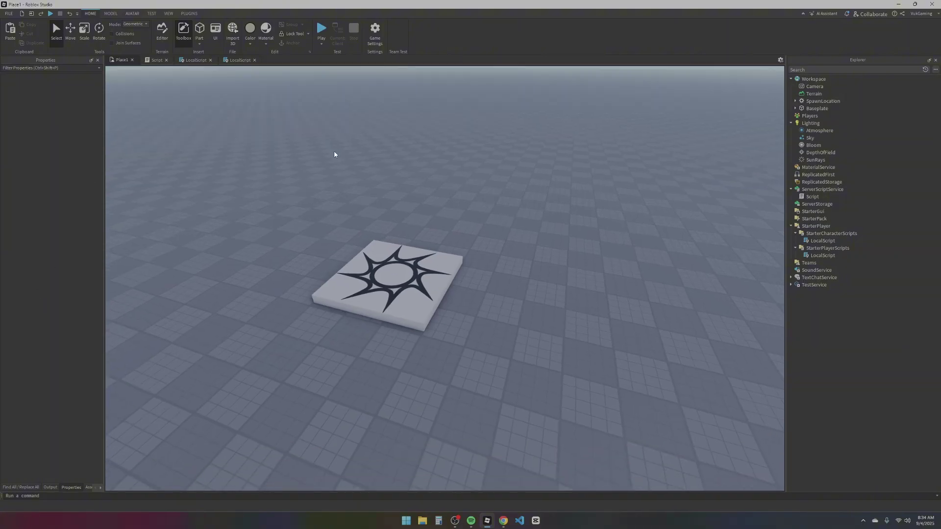
key("w")
key("d")
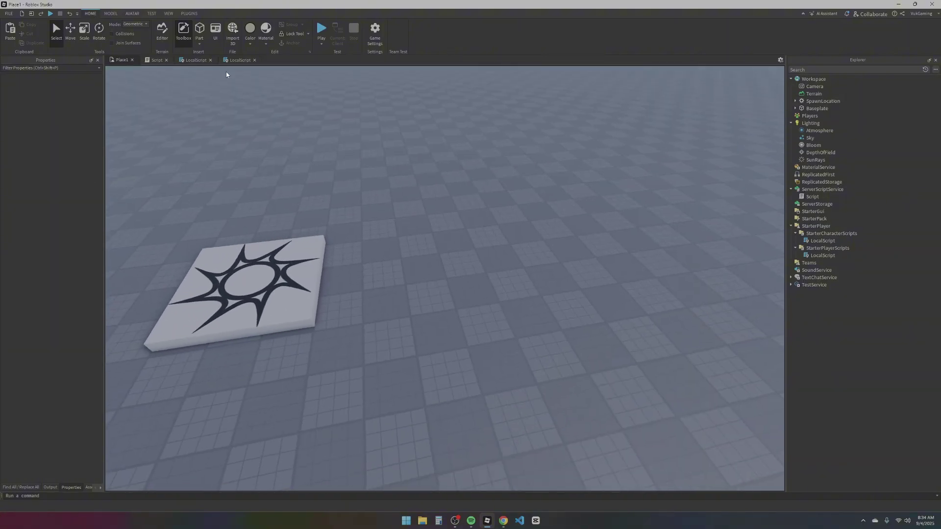
left_click(199, 30)
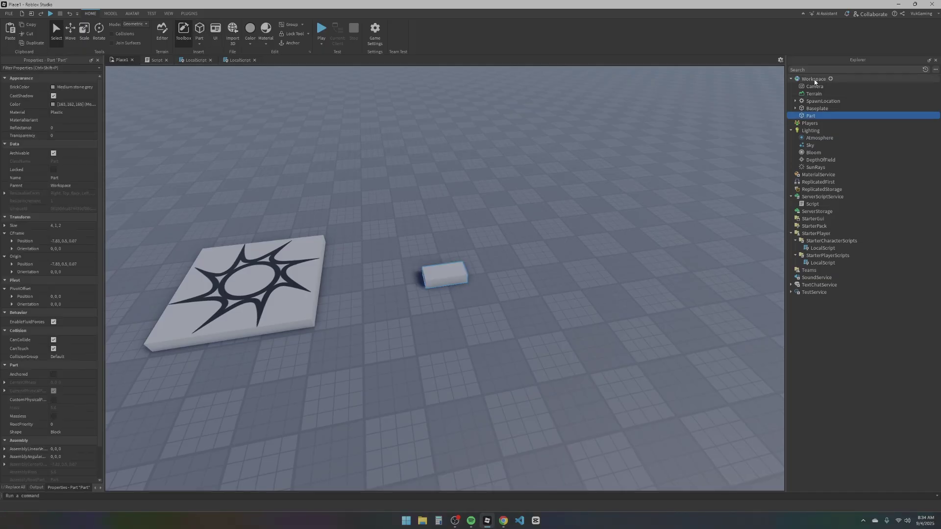
mouse_move(818, 115)
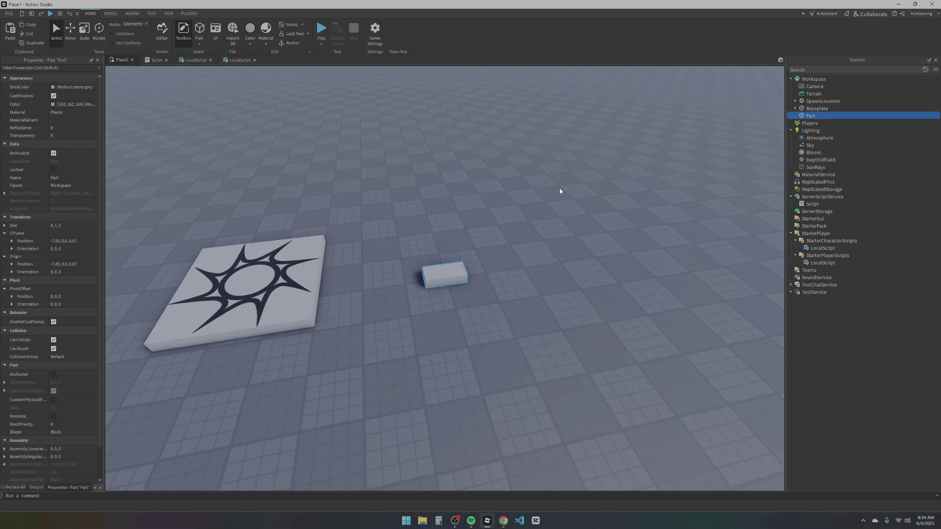
right_click_drag(559, 187, 418, 172)
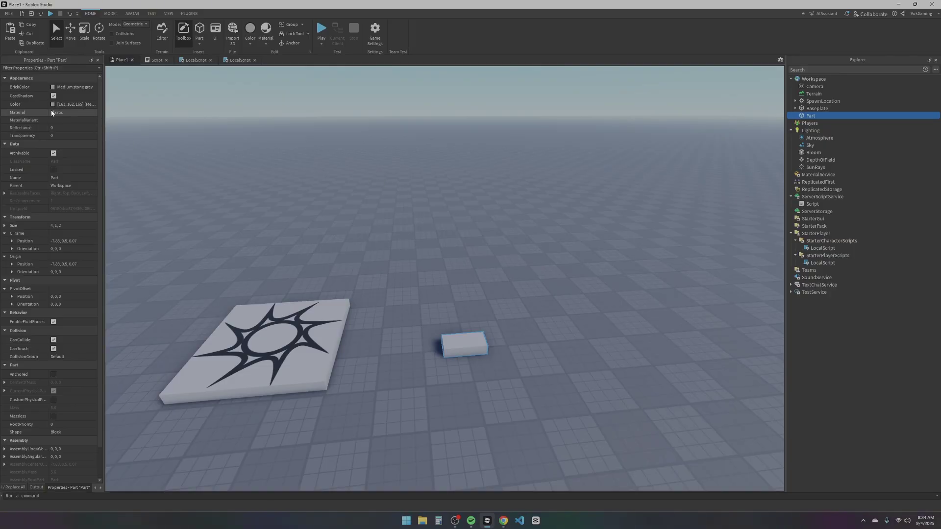
- Colour the block Toothpaste after trying Pastel orange, and make the spawn pad Really red
left_click(68, 87)
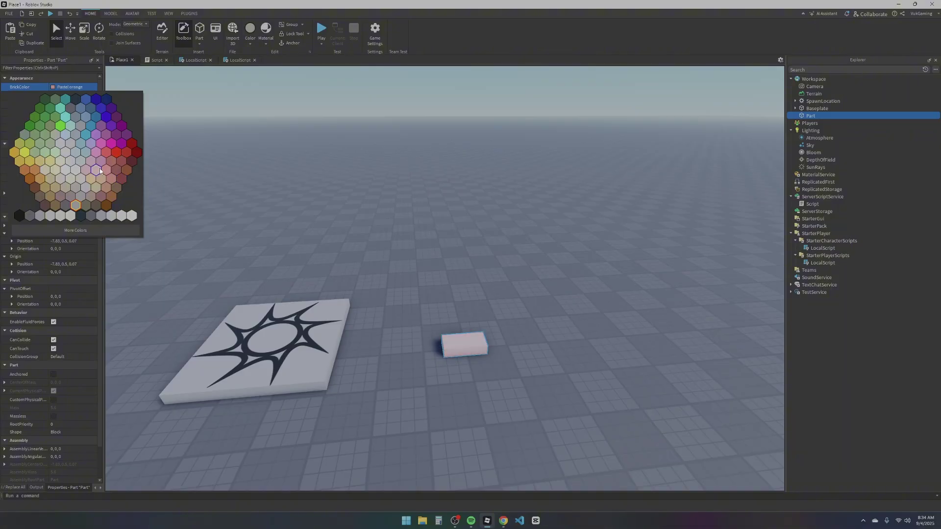
left_click(98, 172)
left_click(69, 86)
left_click(34, 135)
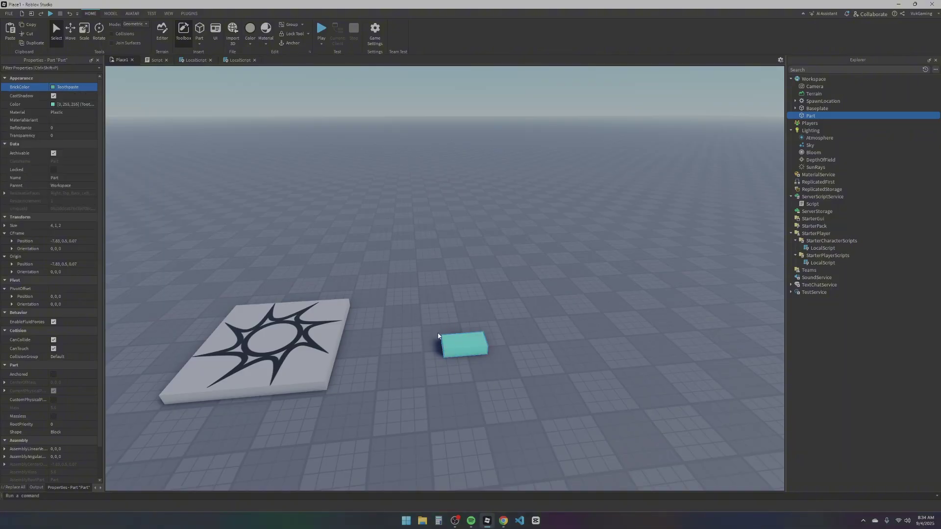
left_click(275, 343)
left_click(69, 86)
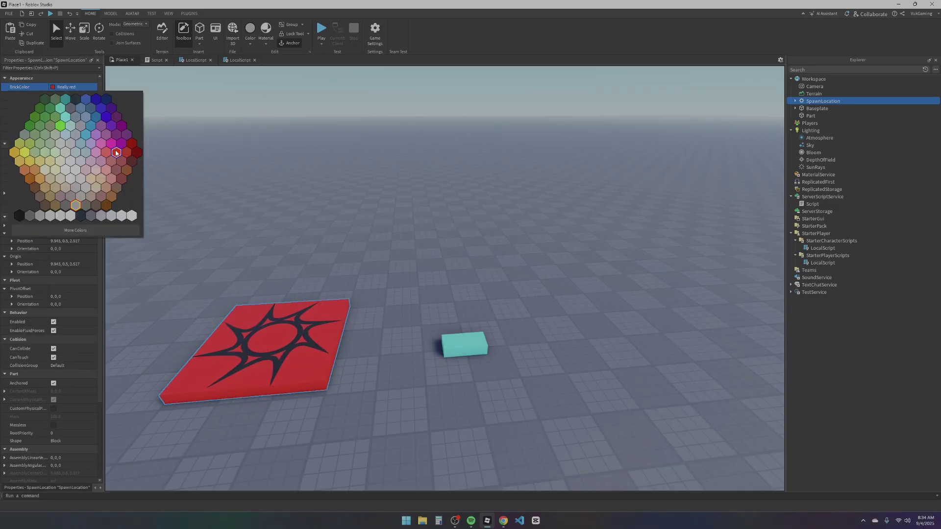
left_click(116, 154)
- Change the teal block's Material to Neon, then to Plaster
left_click(448, 337)
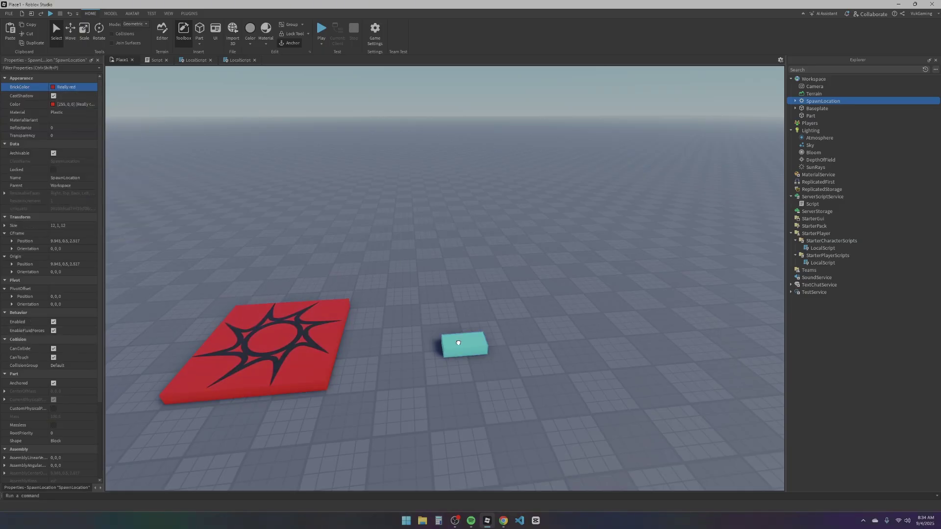
left_click(60, 112)
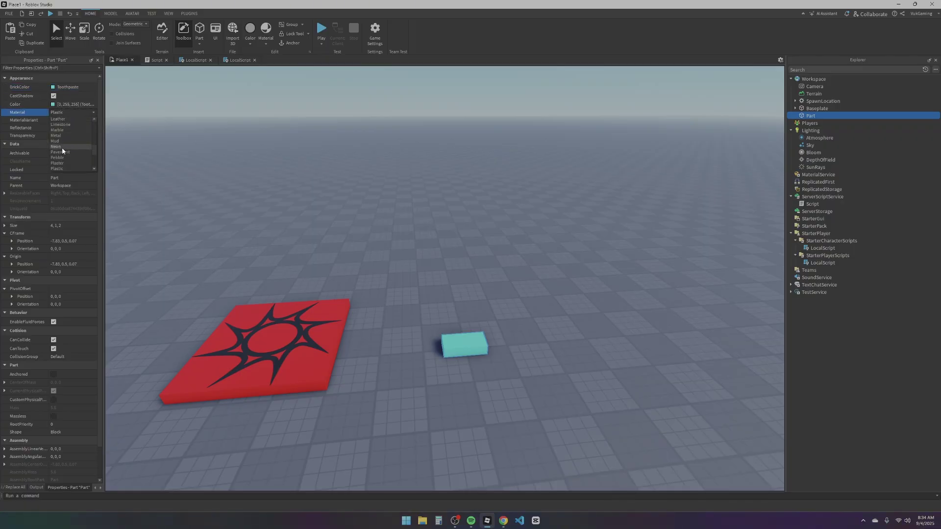
left_click(58, 146)
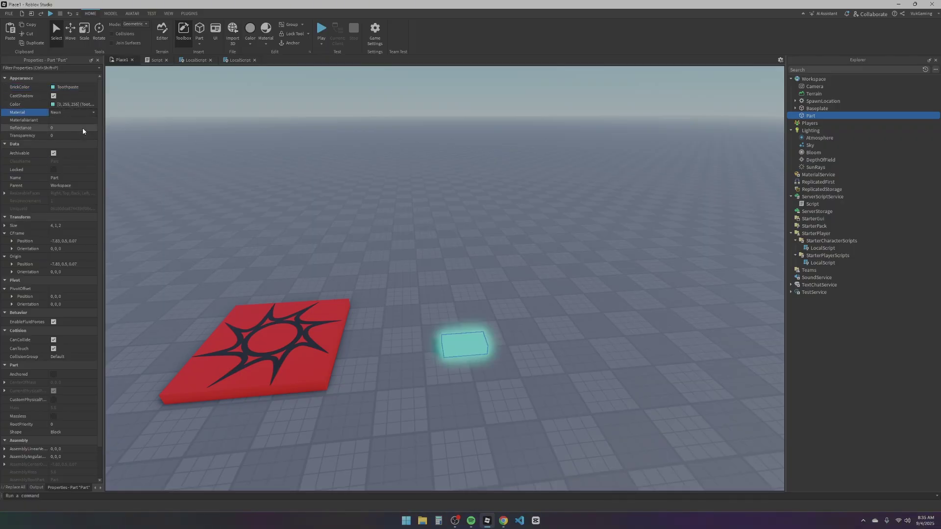
left_click(71, 110)
left_click(66, 163)
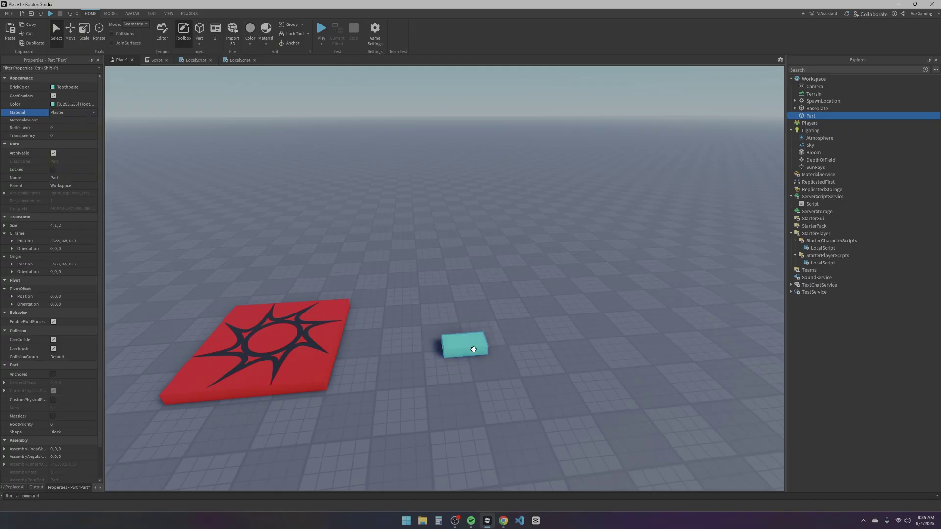
left_click(59, 135)
- Resize the teal block to 10, 10, 10 and drag the cube onto the baseplate beside the red pad
mouse_move(76, 135)
left_mouse_down()
mouse_move(100, 140)
mouse_move(61, 145)
left_mouse_up()
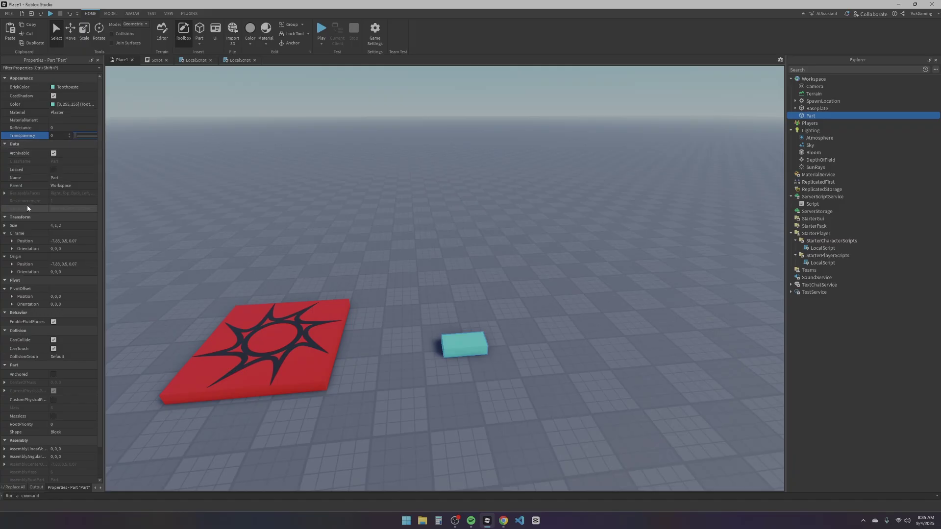
scroll(56, 177, "down", 1)
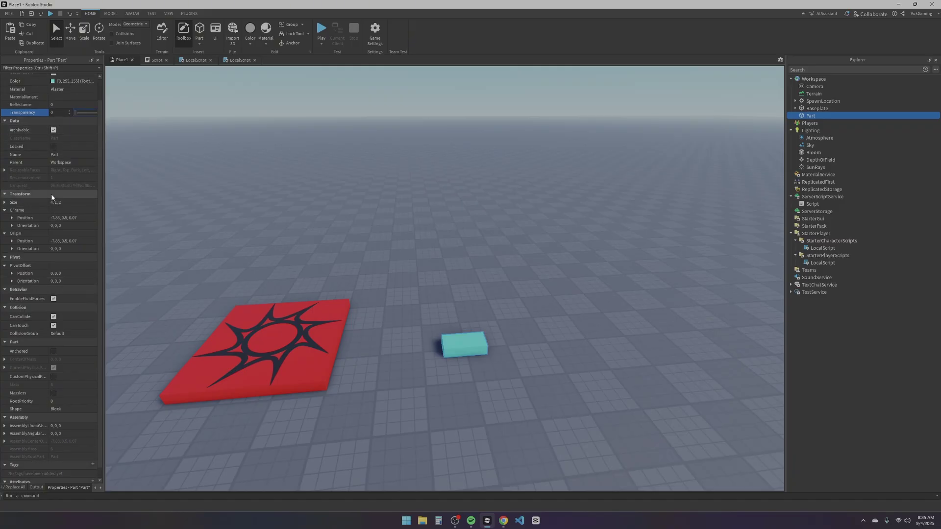
left_click(70, 203)
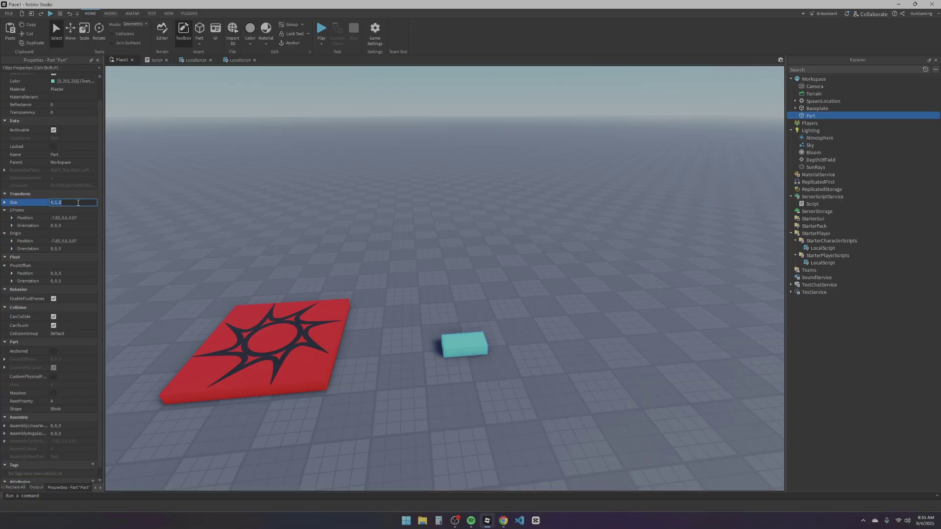
left_click(67, 203)
key("ctrl+a")
type("10, 10, 10")
key("Return")
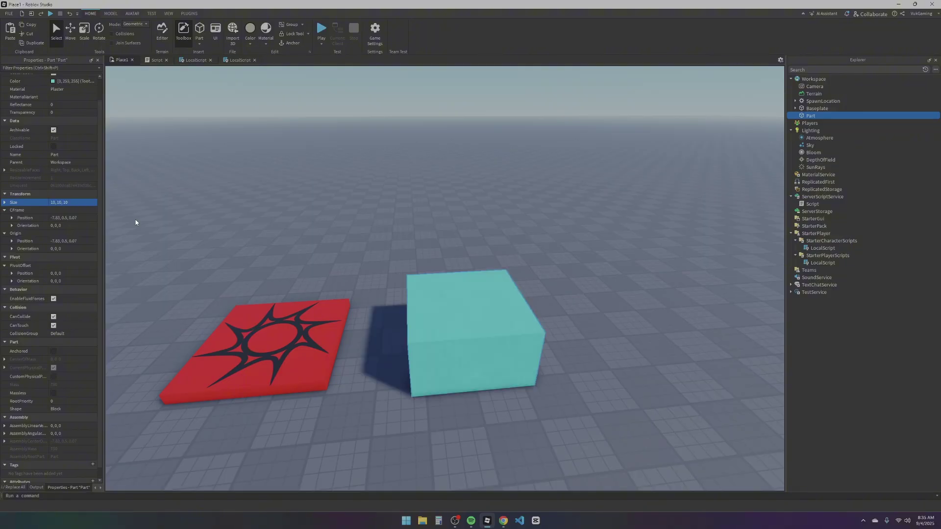
left_click_drag(427, 323, 460, 288)
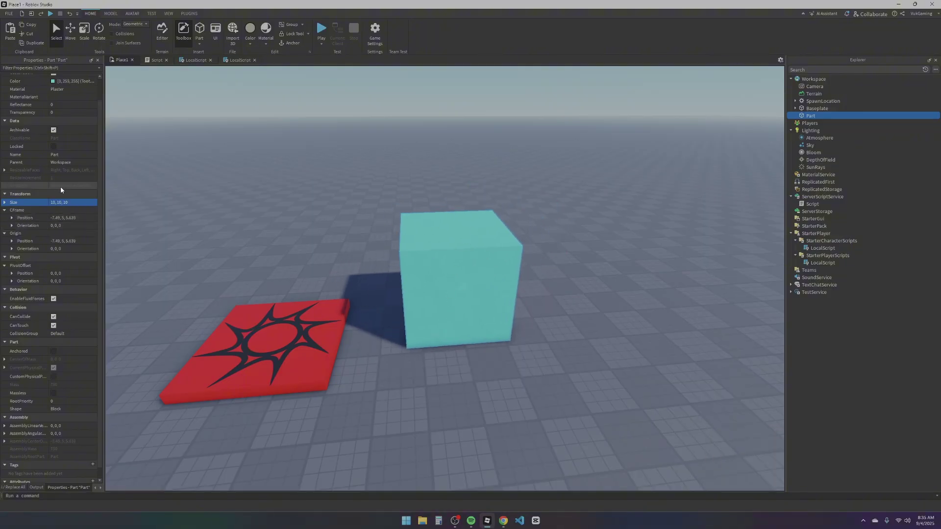
left_click(68, 219)
- Edit the cube's CFrame Position values, moving it back and then farther away
left_click(56, 219)
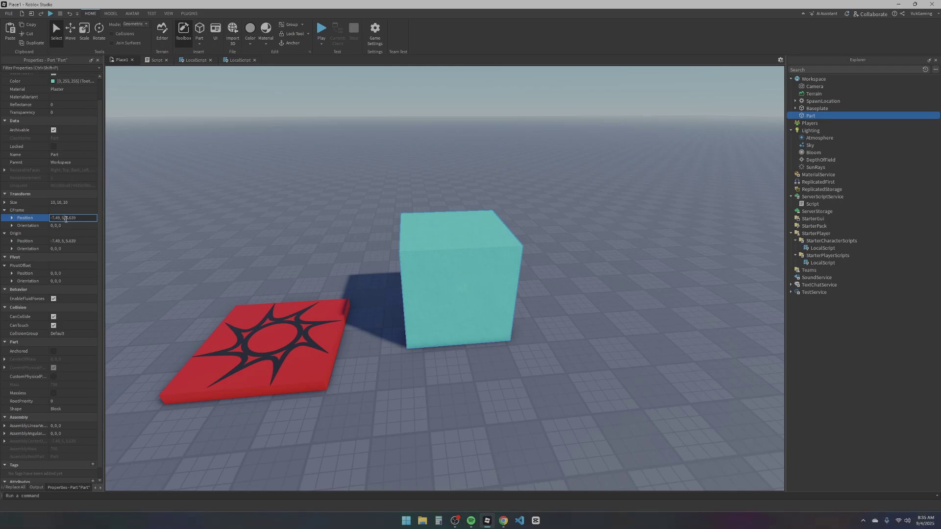
type("1")
key("Return")
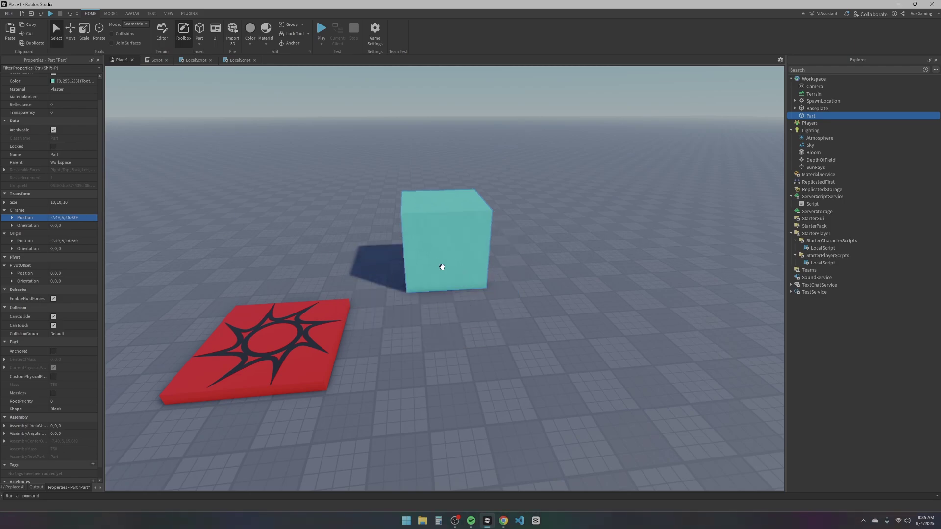
double_click(68, 217)
key("Return")
- Drag the teal cube to a spot close to the red spawn pad
left_click_drag(407, 184, 478, 361)
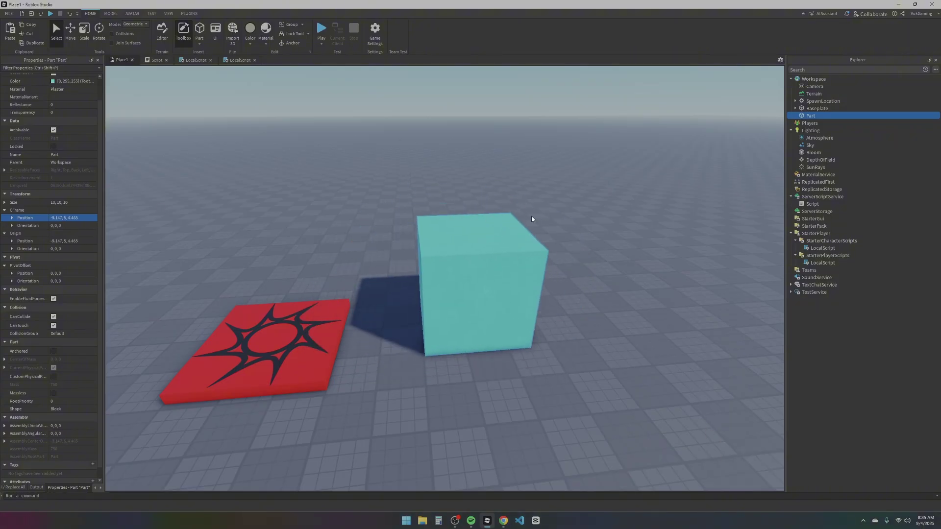
mouse_move(446, 314)
right_mouse_down()
mouse_move(458, 311)
mouse_move(445, 315)
right_mouse_up()
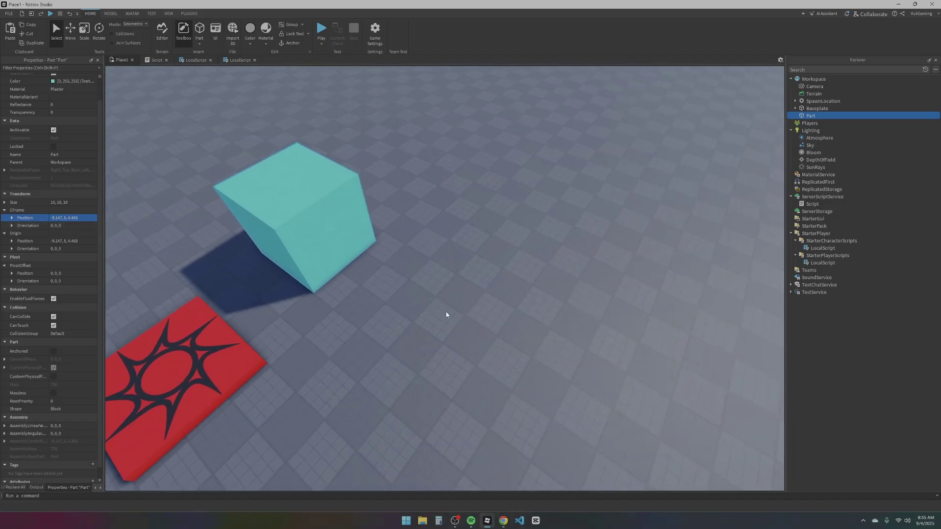
right_click_drag(383, 316, 396, 294)
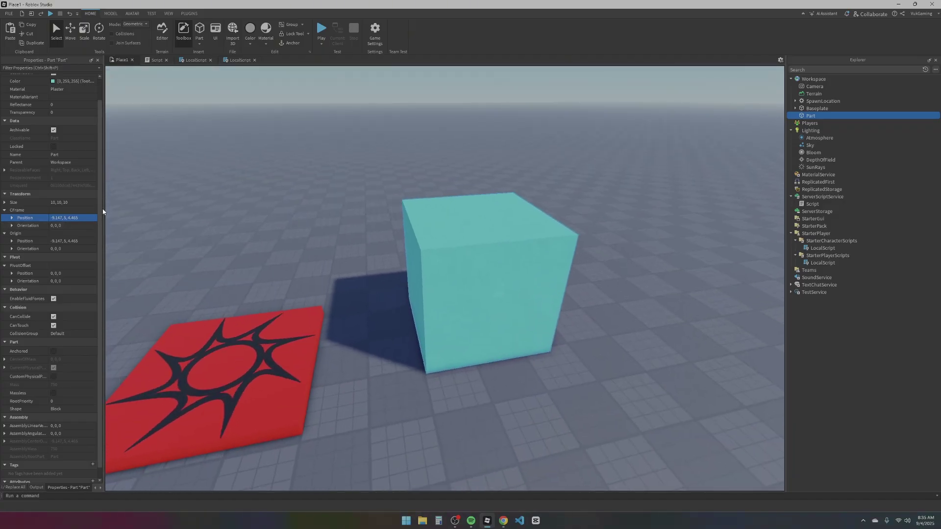
scroll(28, 273, "down", 1)
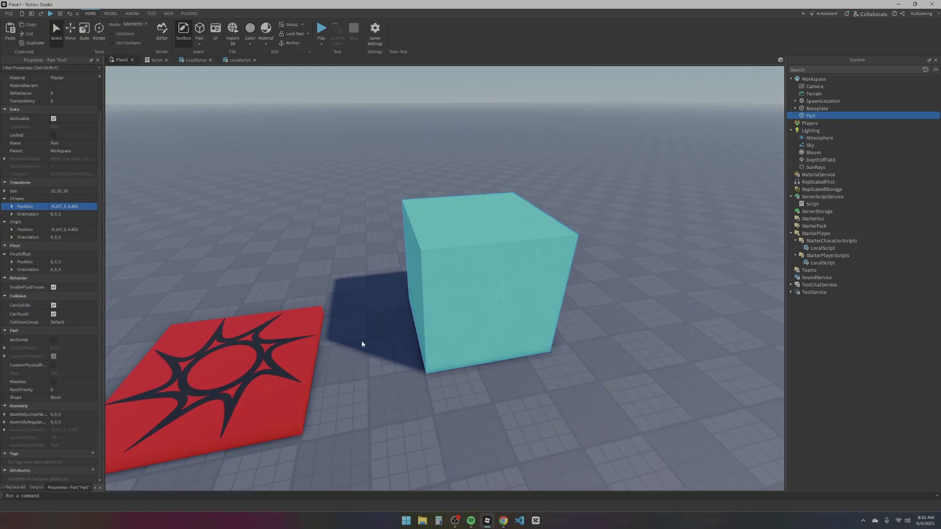
- Turn CanCollide off and undo it, then select the cube's Anchored setting
left_click(53, 305)
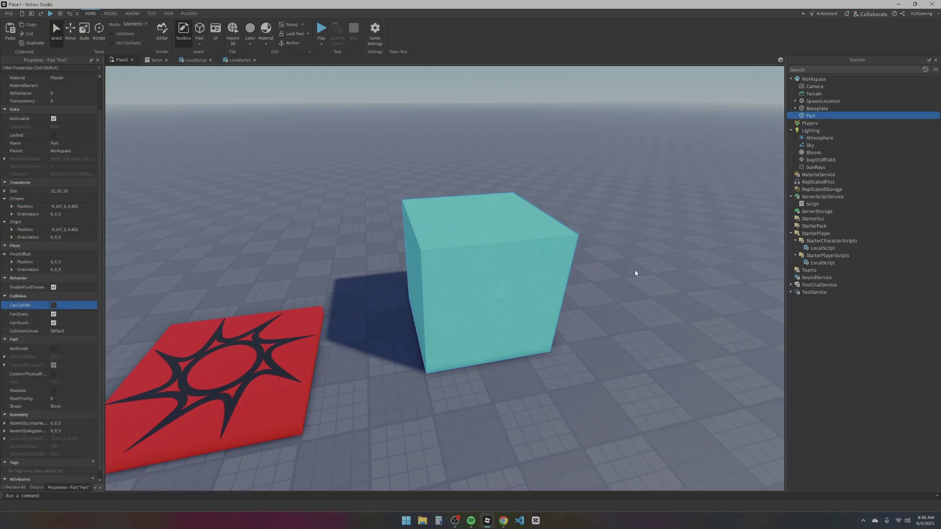
key("ctrl+z")
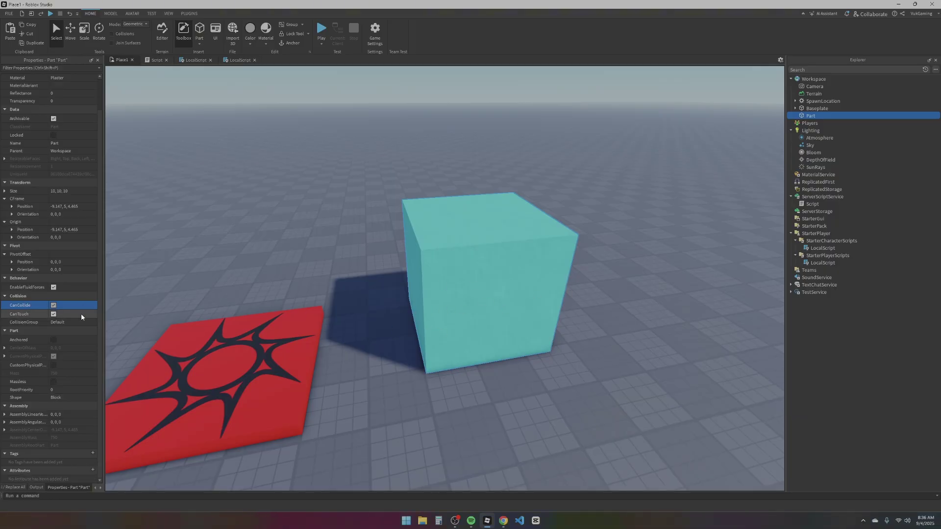
left_click(62, 341)
- Anchor the cube and raise it about 14 studs with the Move tool
left_click(54, 340)
right_click_drag(361, 284, 108, 107)
left_click(71, 32)
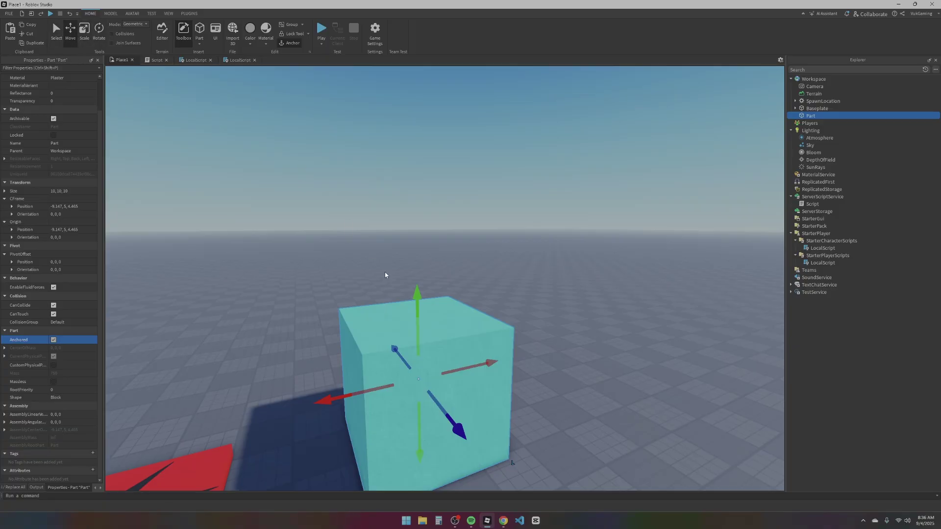
left_click_drag(417, 299, 422, 118)
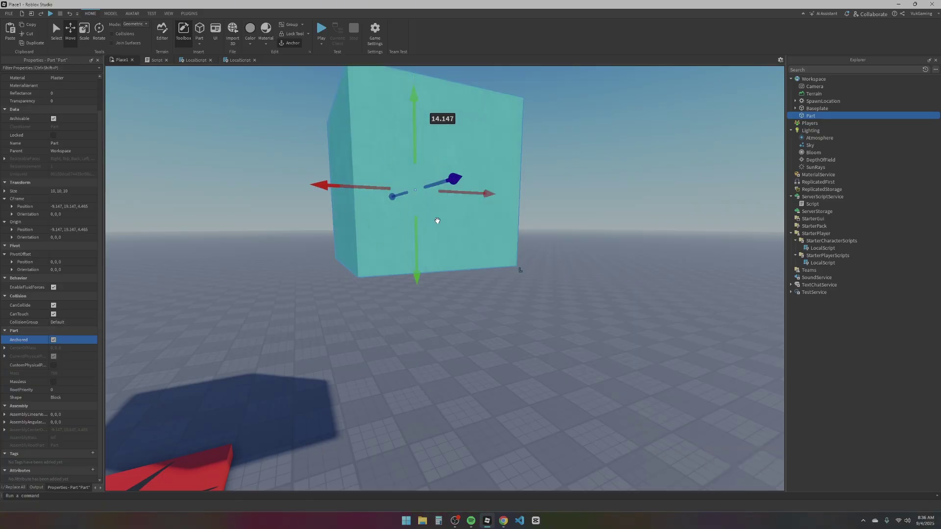
- Unanchor the cube and bring it back down to the ground
left_click(54, 340)
right_click_drag(248, 286, 248, 288)
left_click_drag(393, 206, 282, 381)
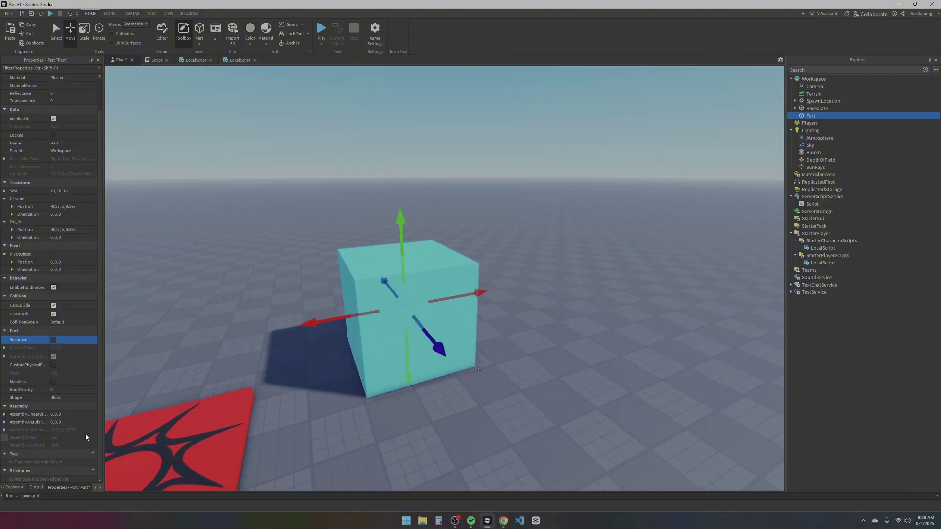
scroll(52, 402, "up", 2)
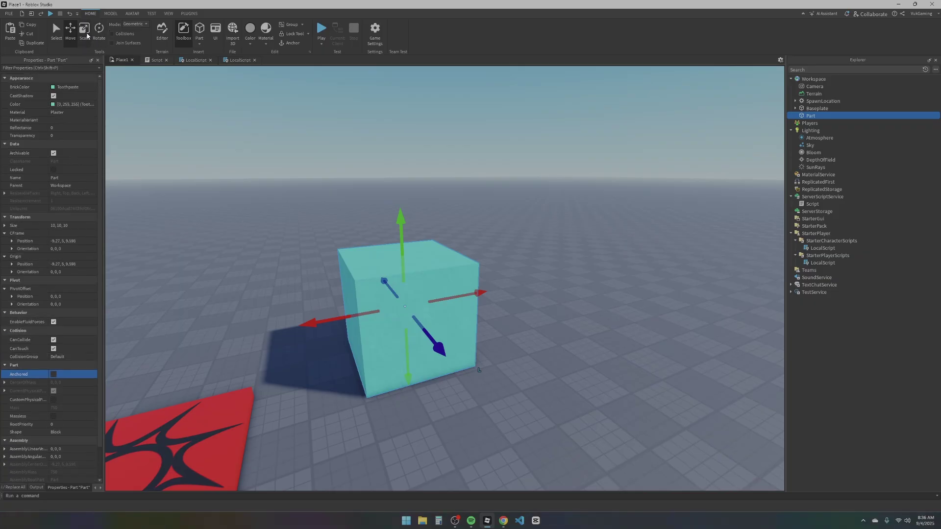
- Resize the block to 10.79, 13.562, 10 and rotate it around its vertical axis
left_click(85, 32)
left_click_drag(401, 234, 415, 203)
left_click_drag(471, 278, 478, 275)
key("ctrl+4")
left_click_drag(376, 315, 456, 282)
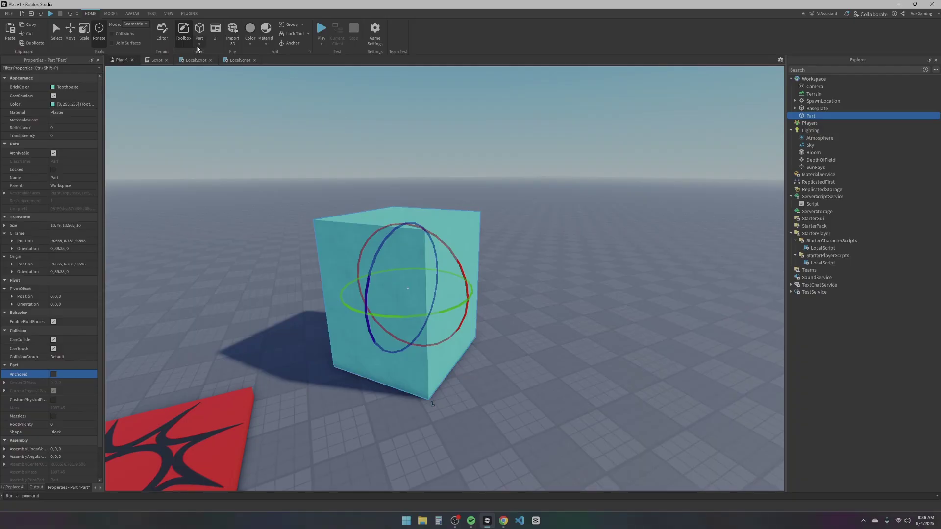
- Playtest the place, walking the avatar toward the teal block, then stop and show the Model tools
key("f")
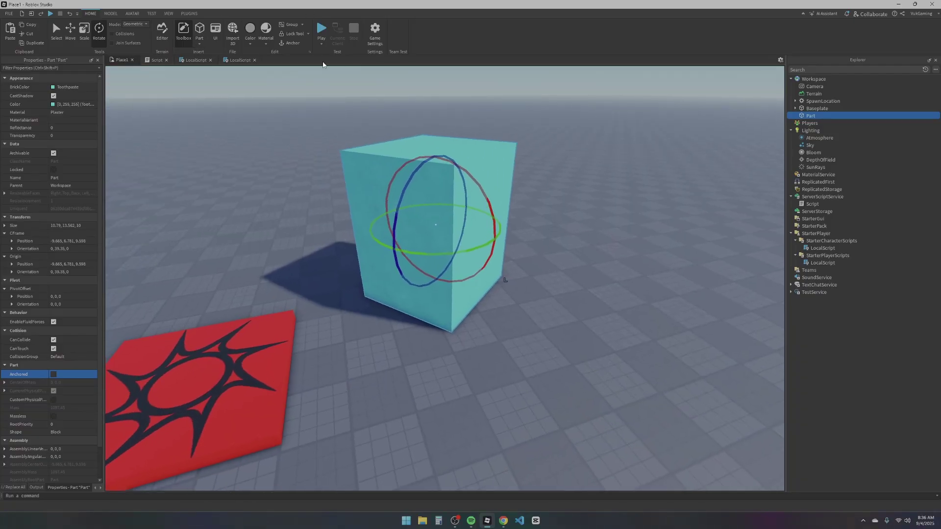
left_click(319, 38)
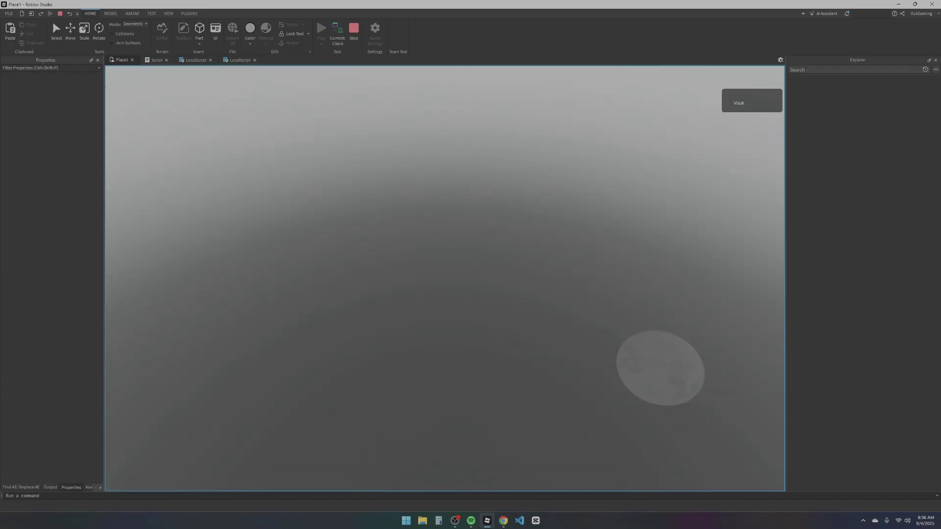
key("w")
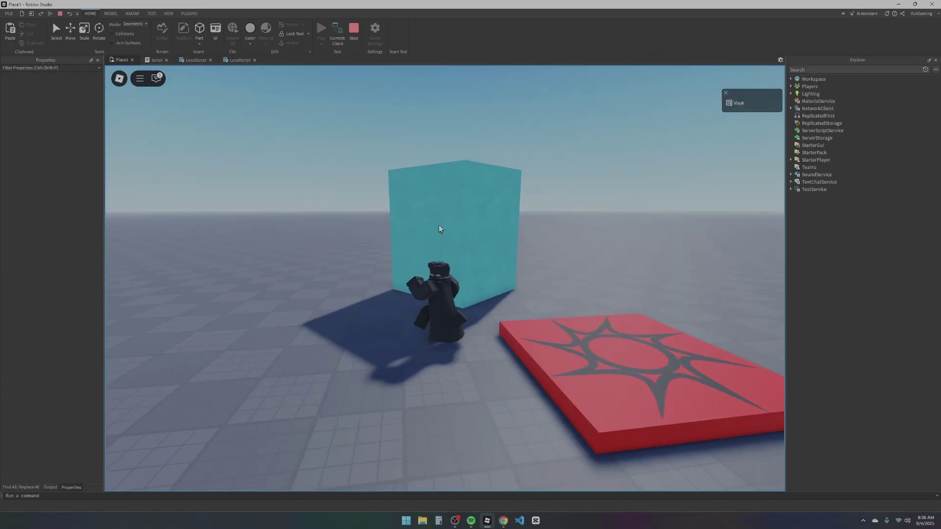
scroll(440, 229, "down", 2)
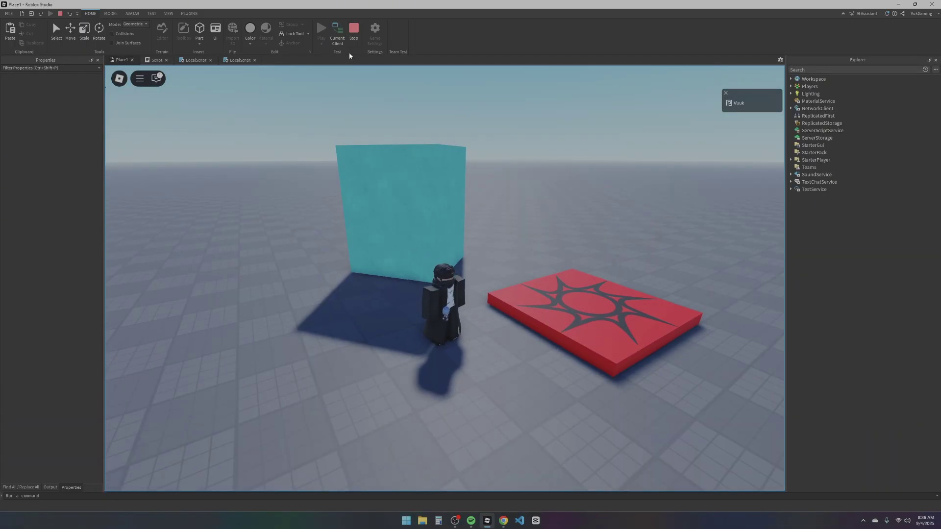
left_click(352, 31)
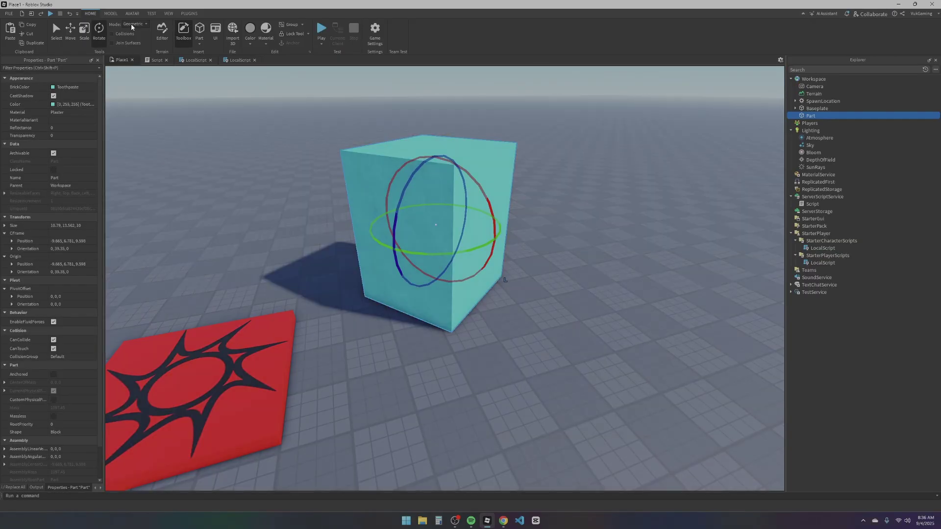
left_click(111, 14)
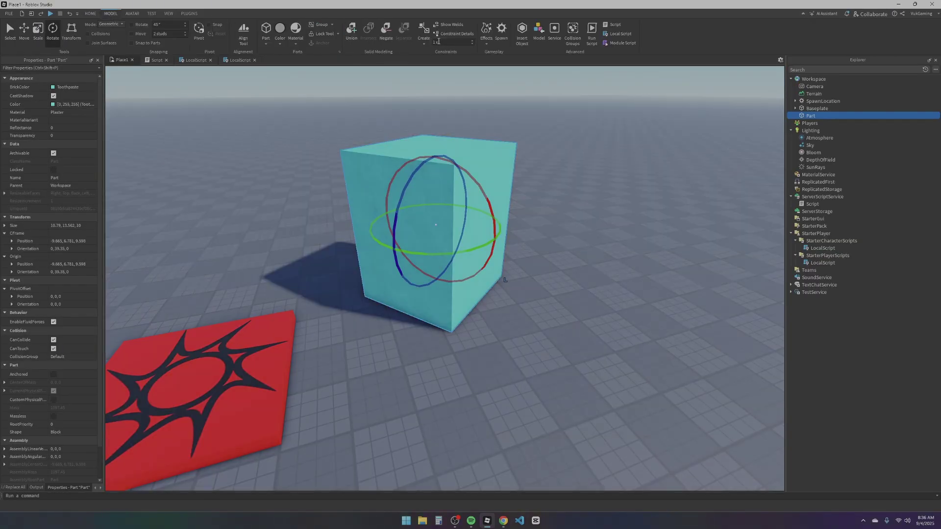